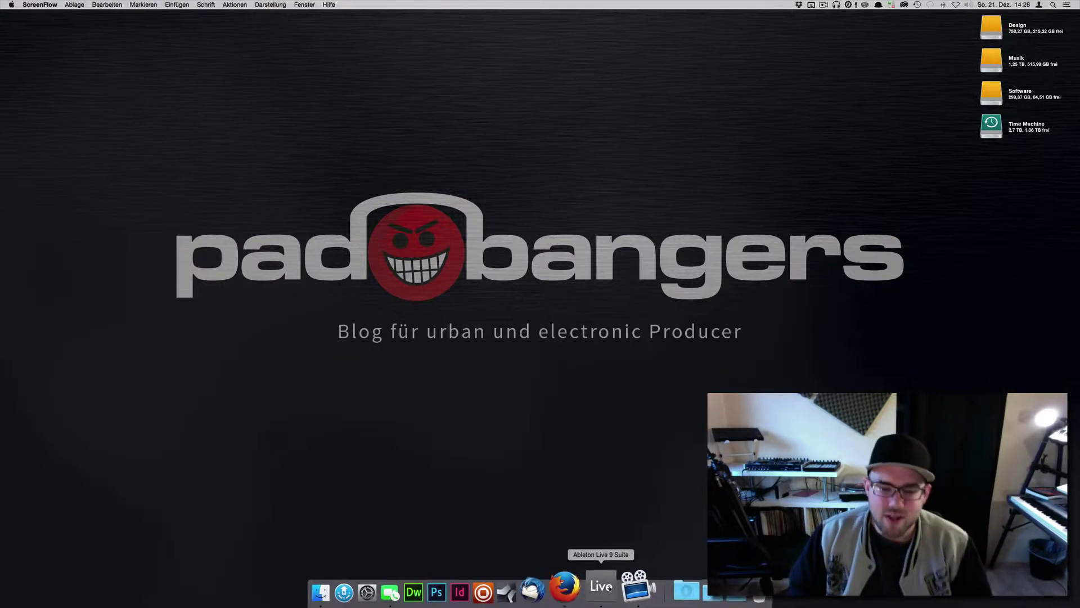
Step: Delete the 2 MIDI and 3 Audio tracks, leaving two tracks
click(601, 585)
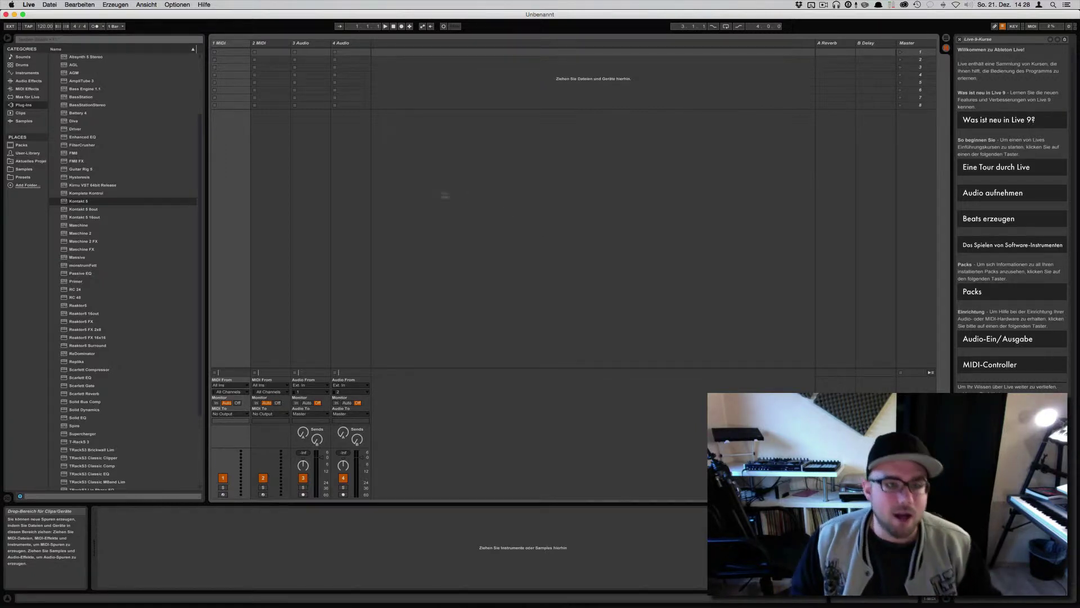
click(302, 42)
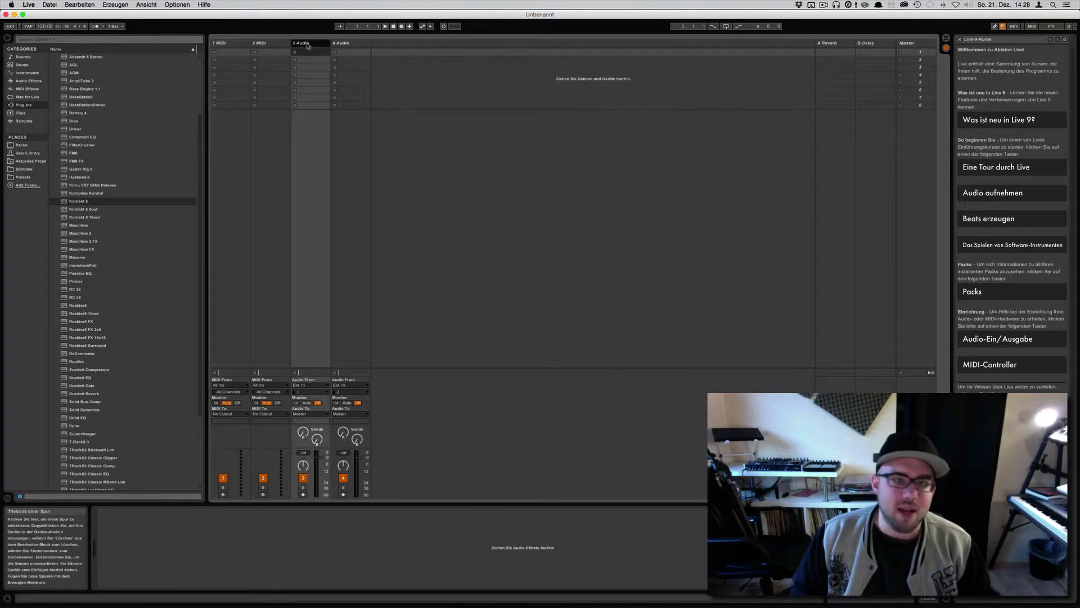
click(273, 45)
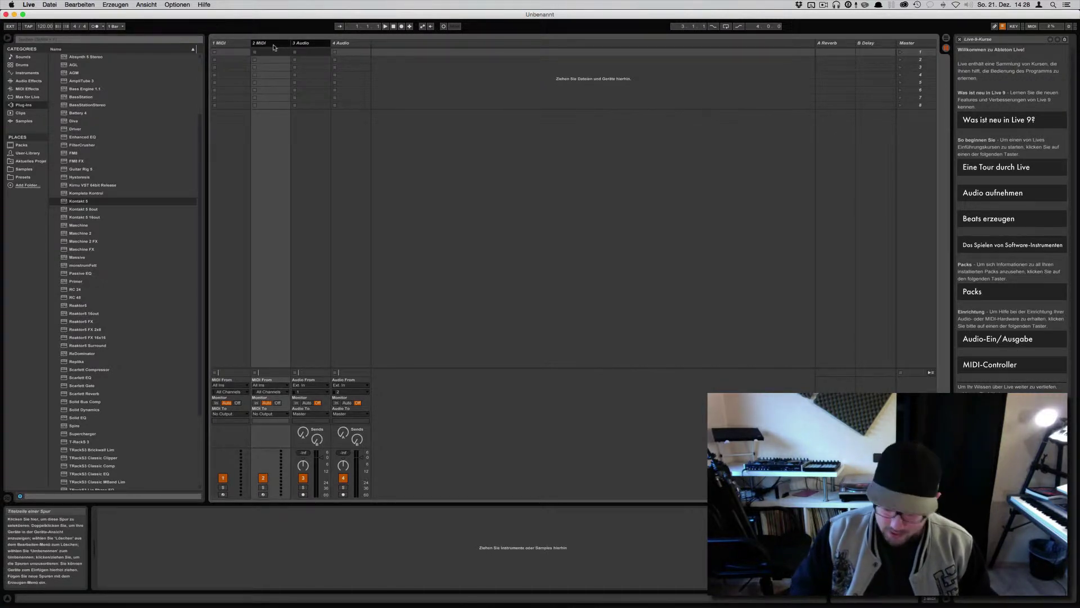
key(Delete)
key(Delete)
Step: Rename the tracks 'Sub 37 Midi Out' and 'Sub 37 Audio In'
click(218, 42)
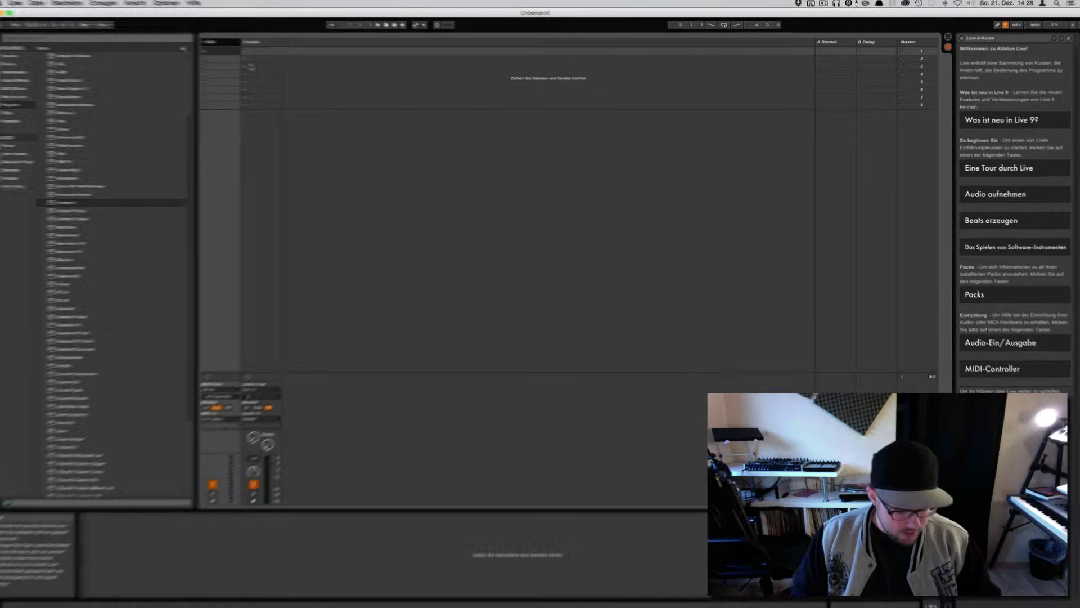
text(Sub 3)
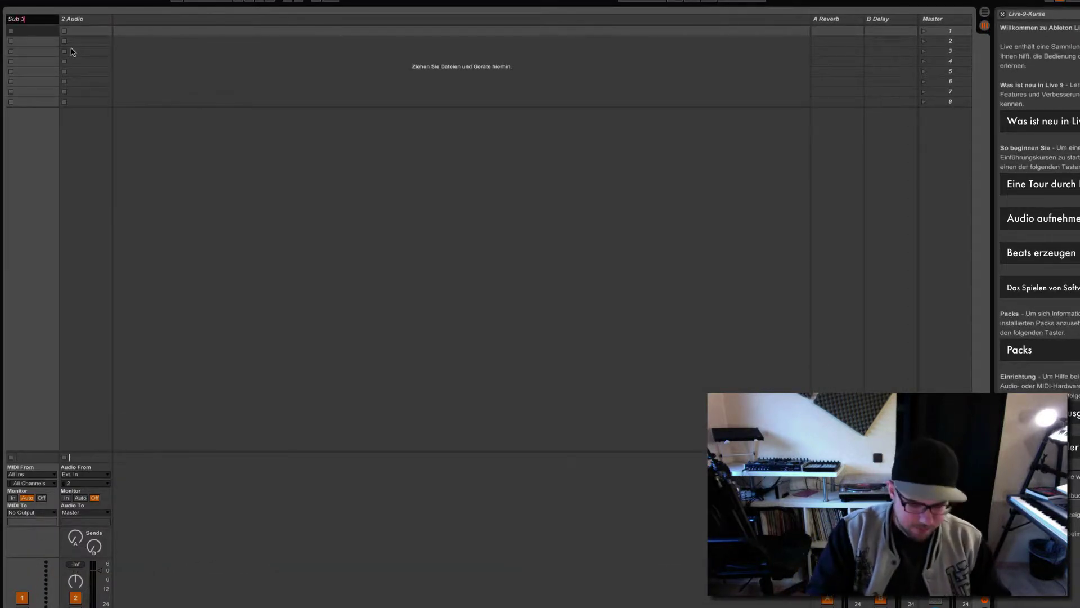
text(7 Midi Out)
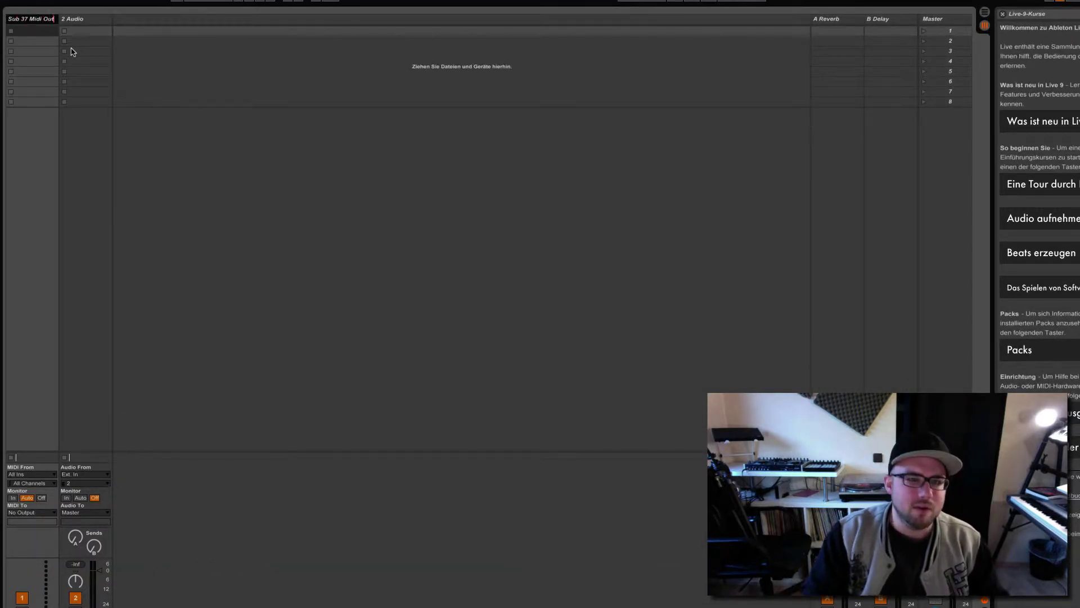
click(71, 19)
key(ctrl+r)
text(Su)
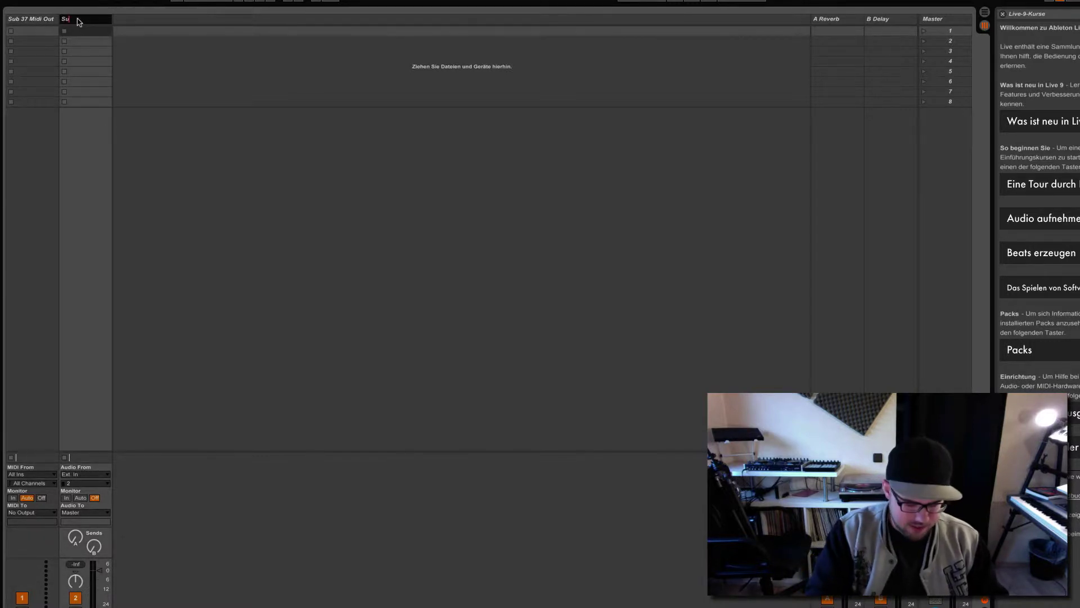
text(b 37 Audio in)
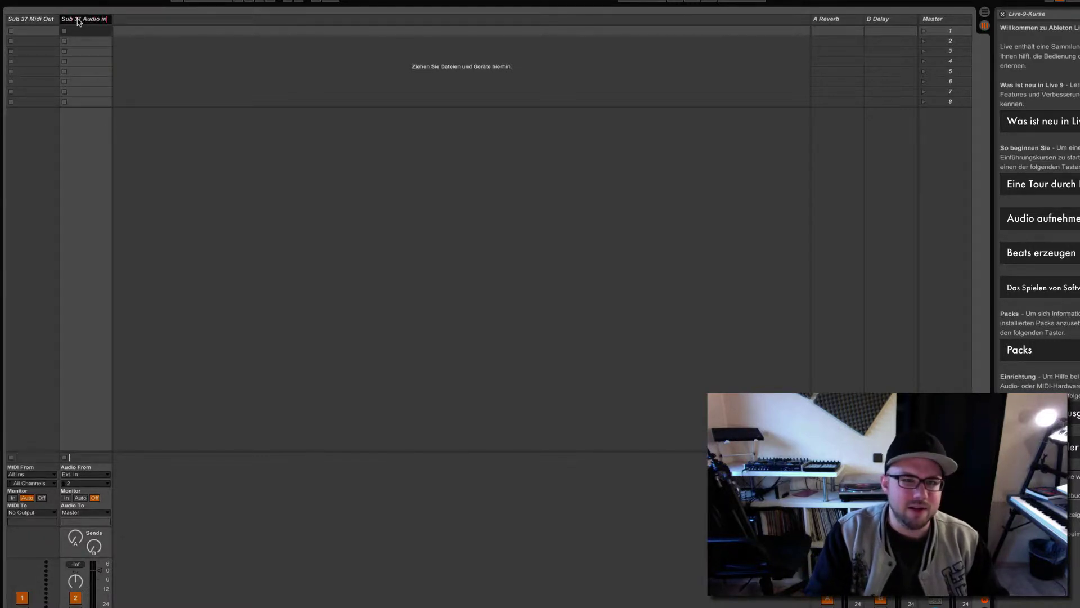
Step: Colour both Sub 37 tracks green
click(40, 19)
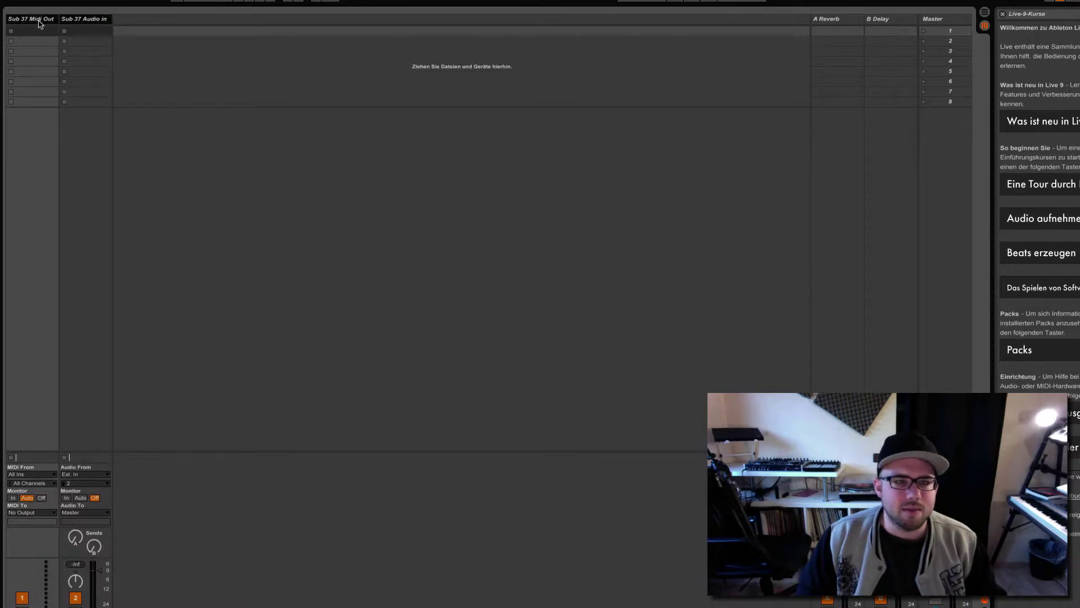
right_click(40, 19)
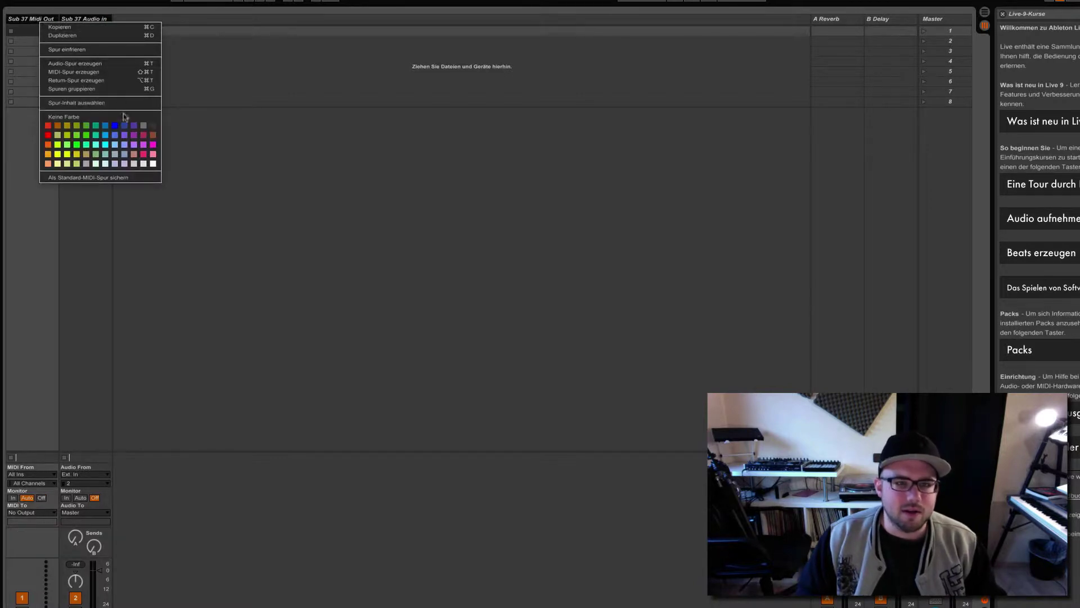
click(87, 135)
click(213, 172)
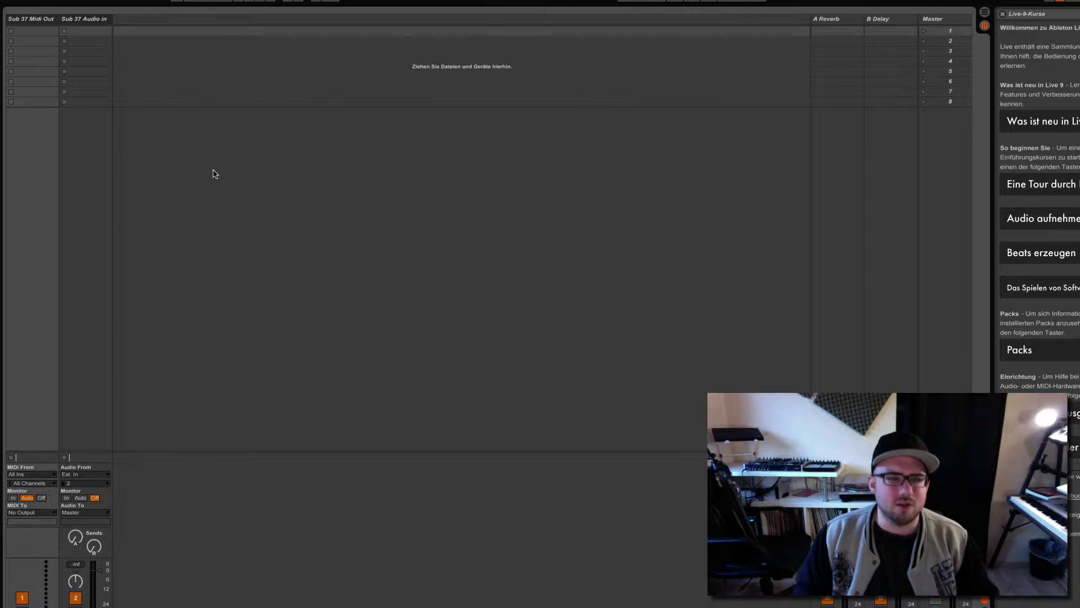
click(101, 195)
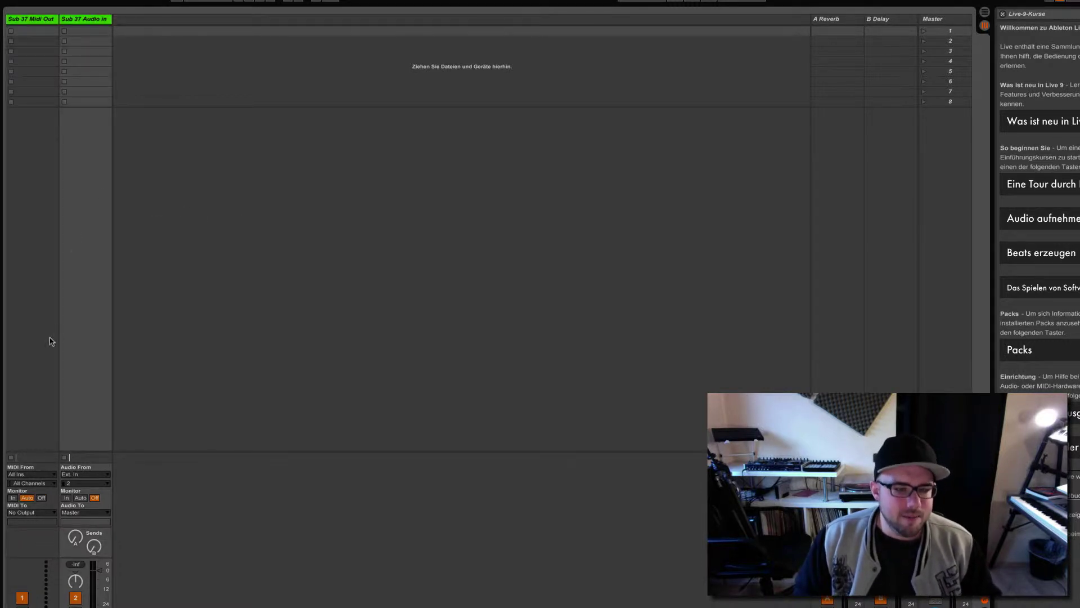
Step: Set the MIDI track's MIDI From and MIDI To to Moog Sub 37
click(144, 269)
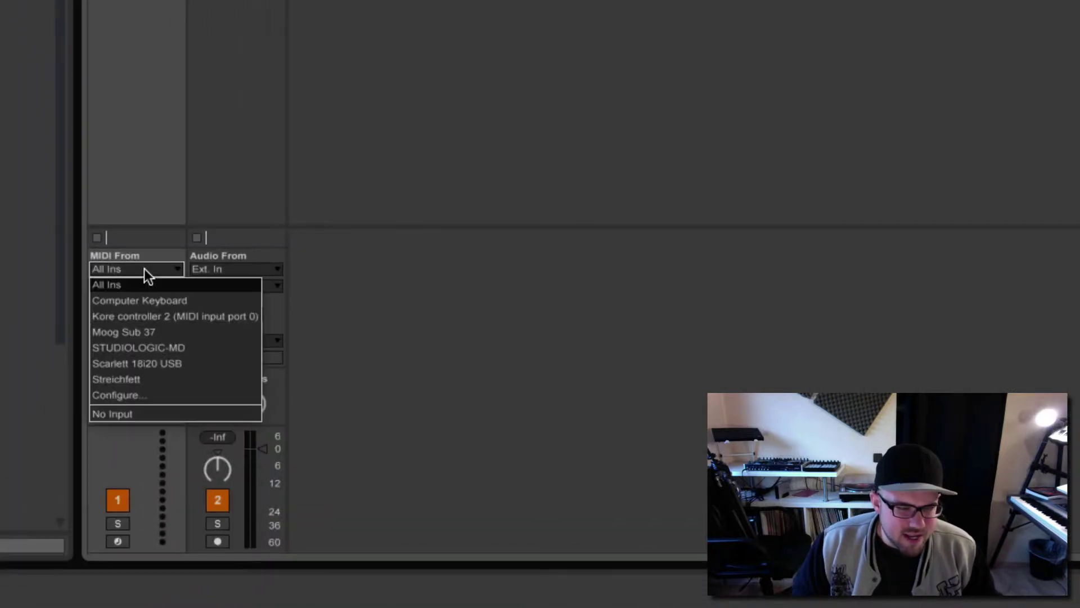
click(149, 335)
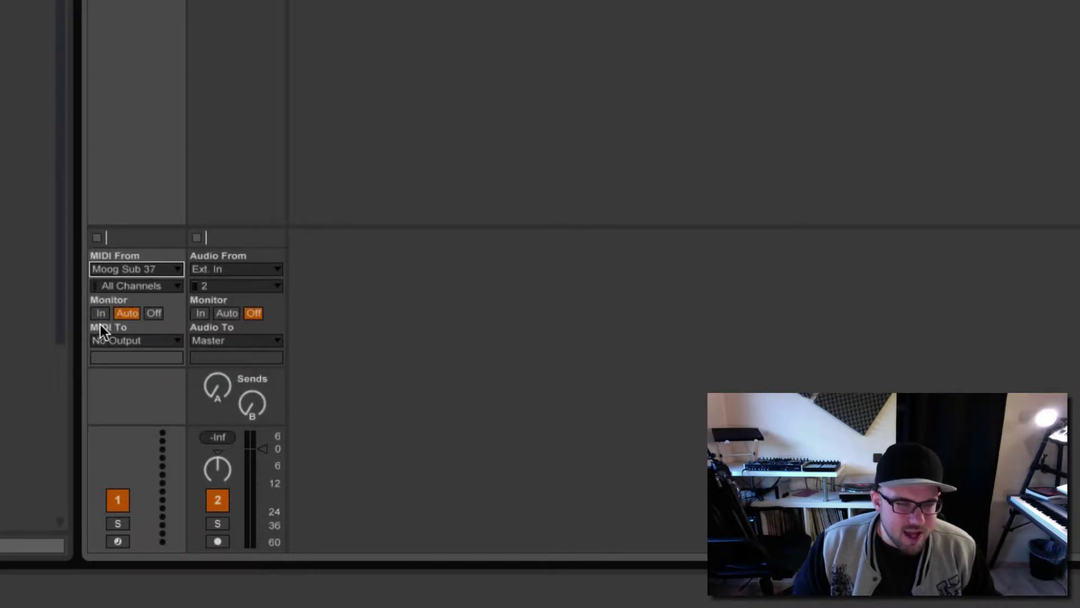
click(127, 340)
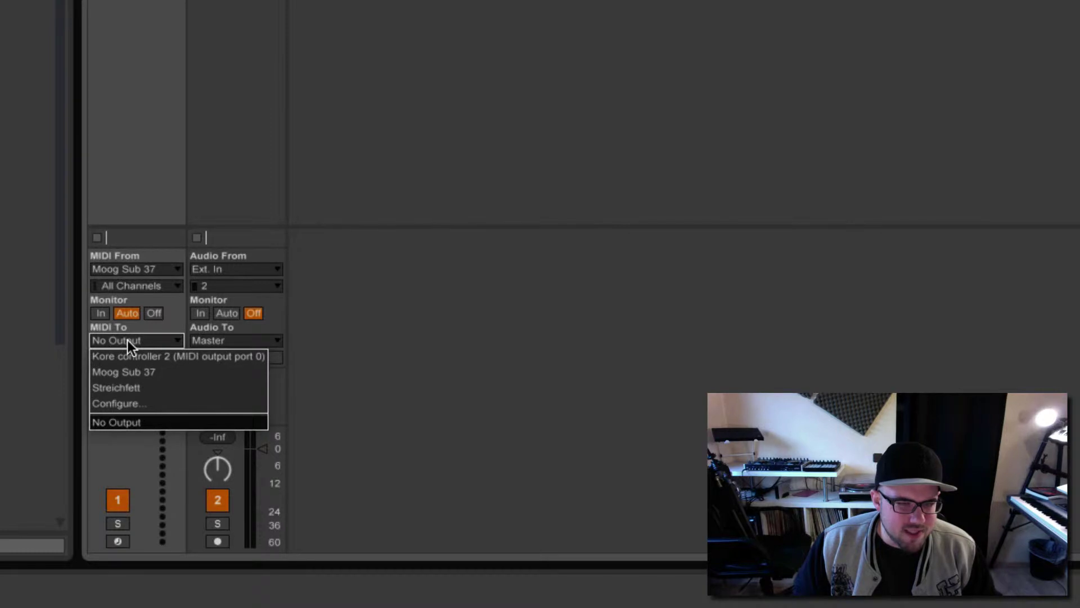
click(148, 374)
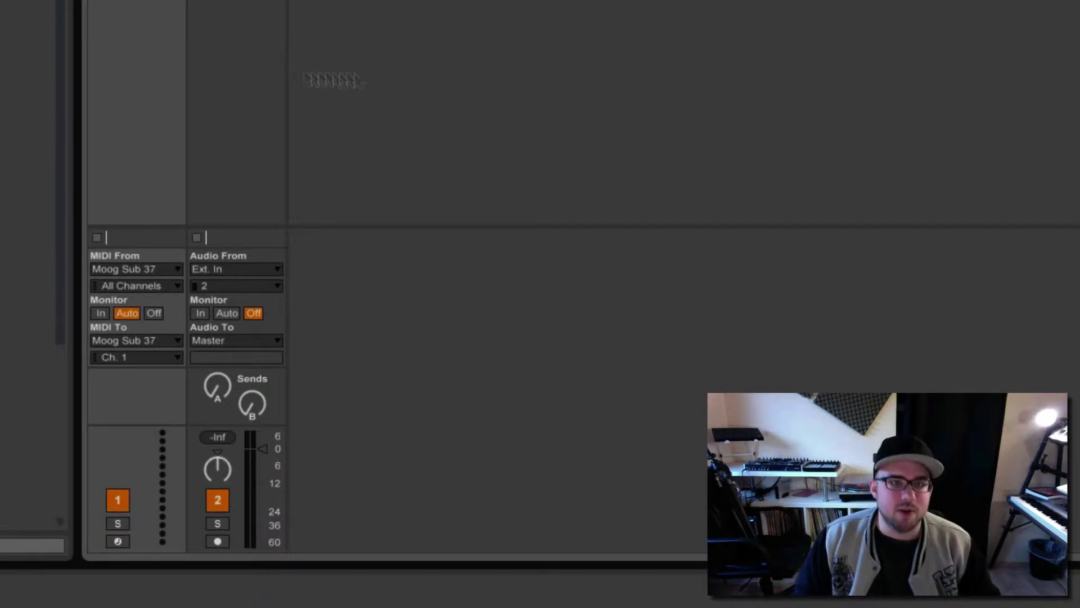
Step: Set the audio track's input to Ext. In channel 7 with Monitor set to In
key(Right)
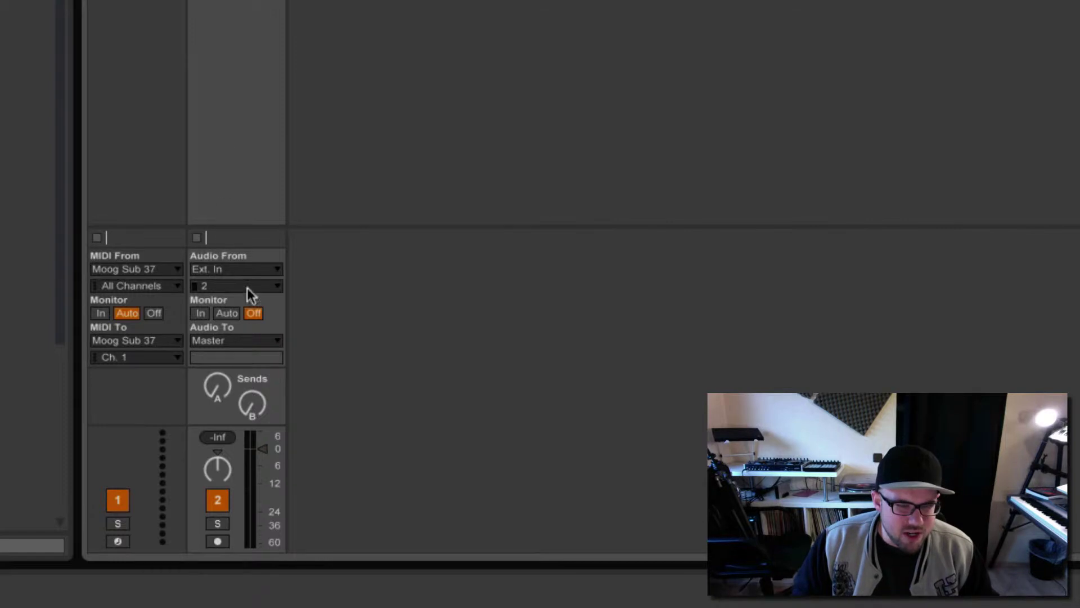
click(247, 270)
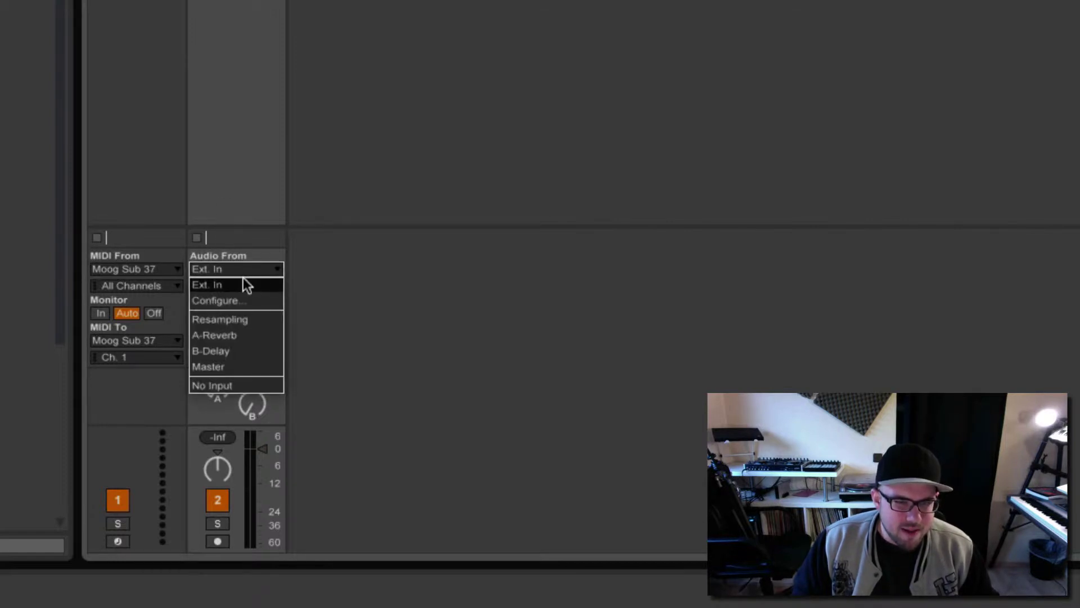
click(247, 285)
click(245, 287)
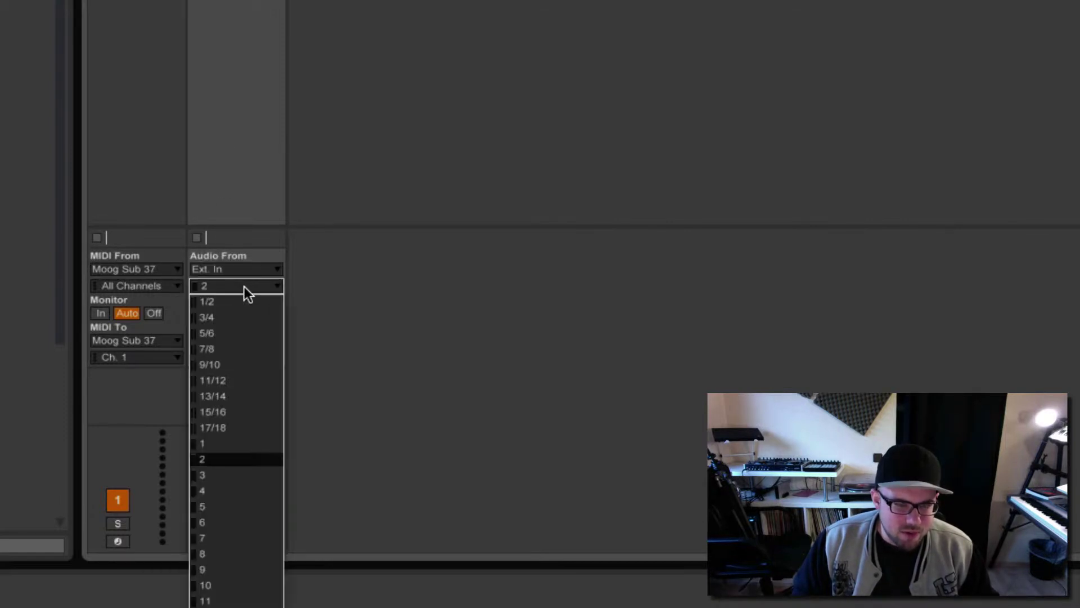
click(241, 540)
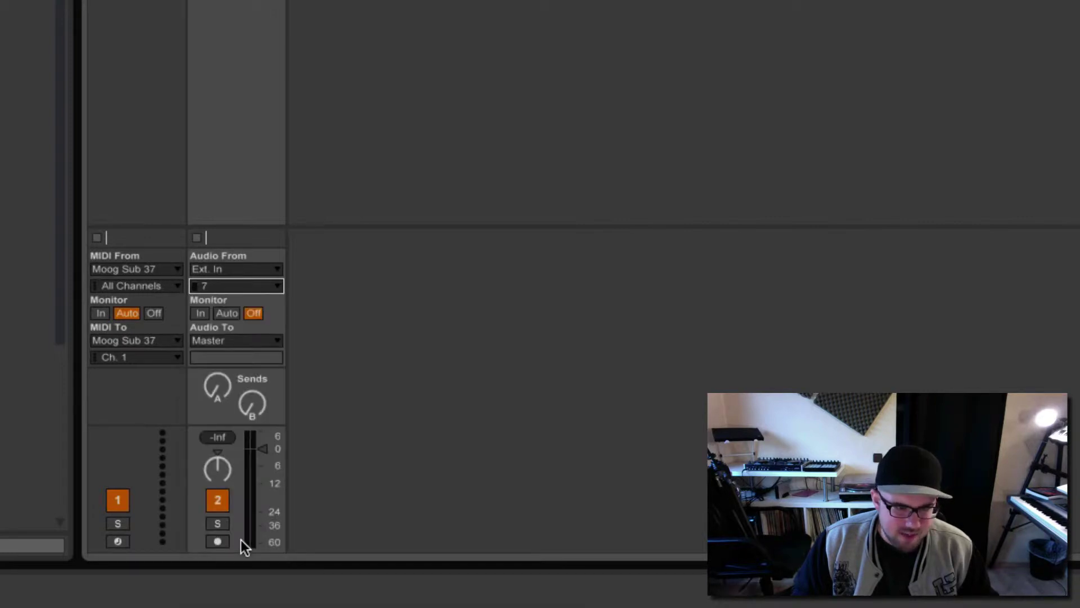
click(197, 312)
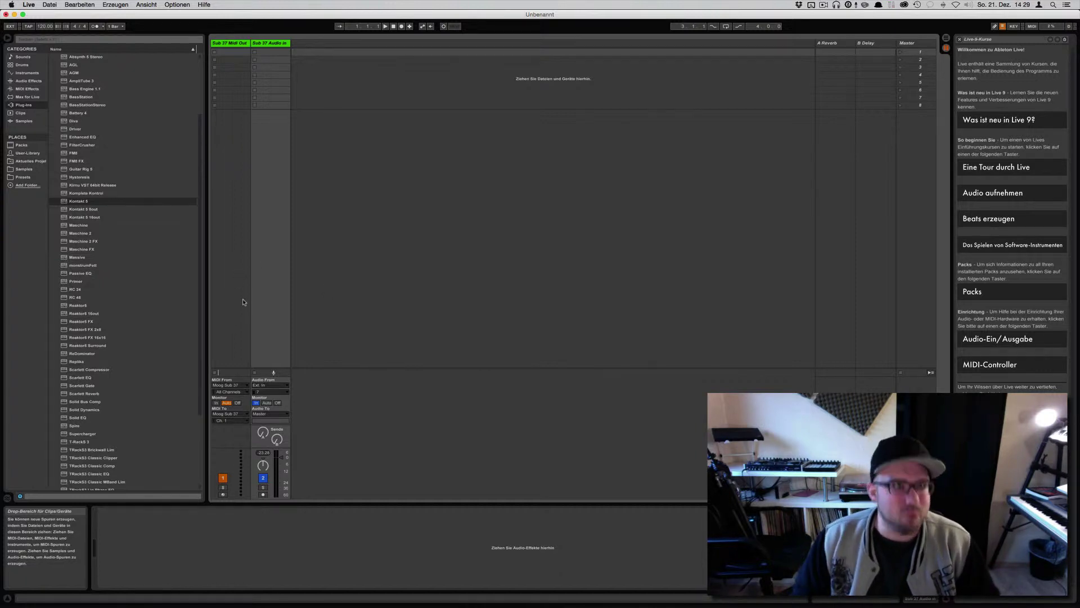
Step: Save both Sub 37 tracks to Places > Presets as 'Moog Sub 37.als'
click(29, 177)
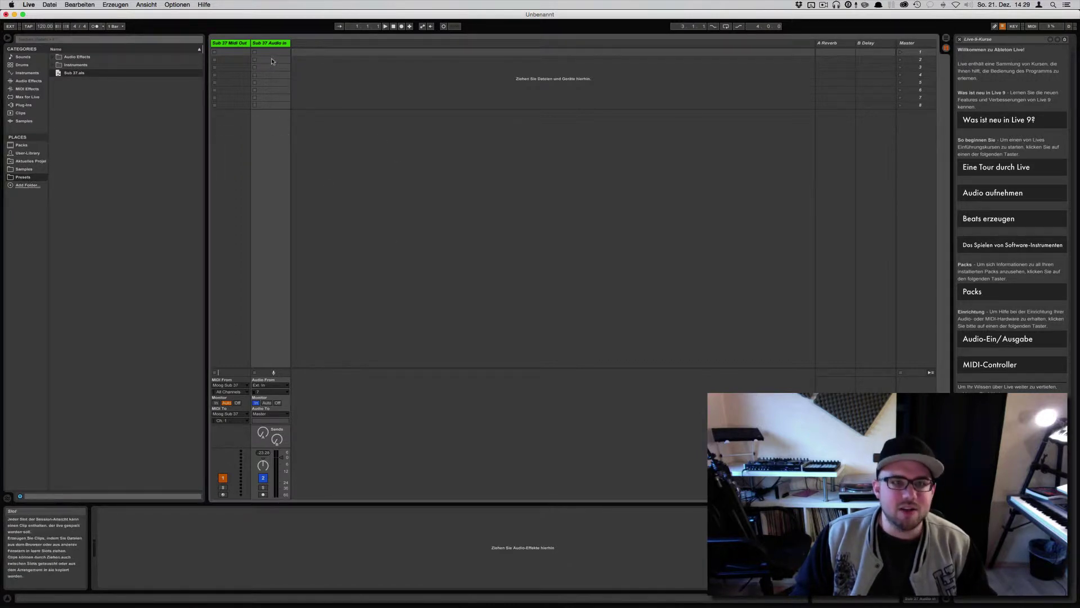
click(243, 45)
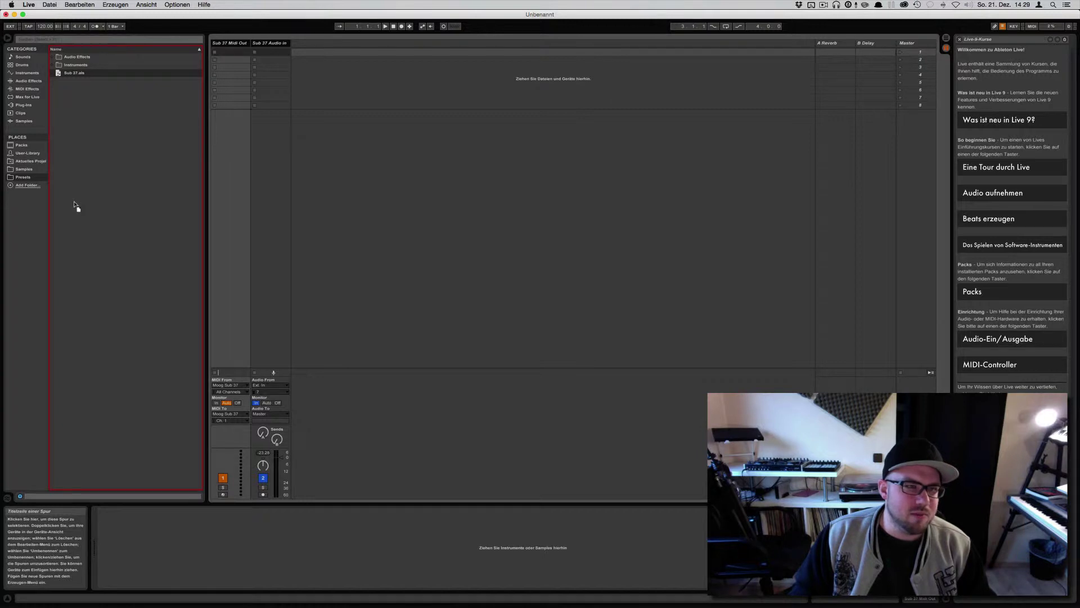
drag(75, 206, 74, 204)
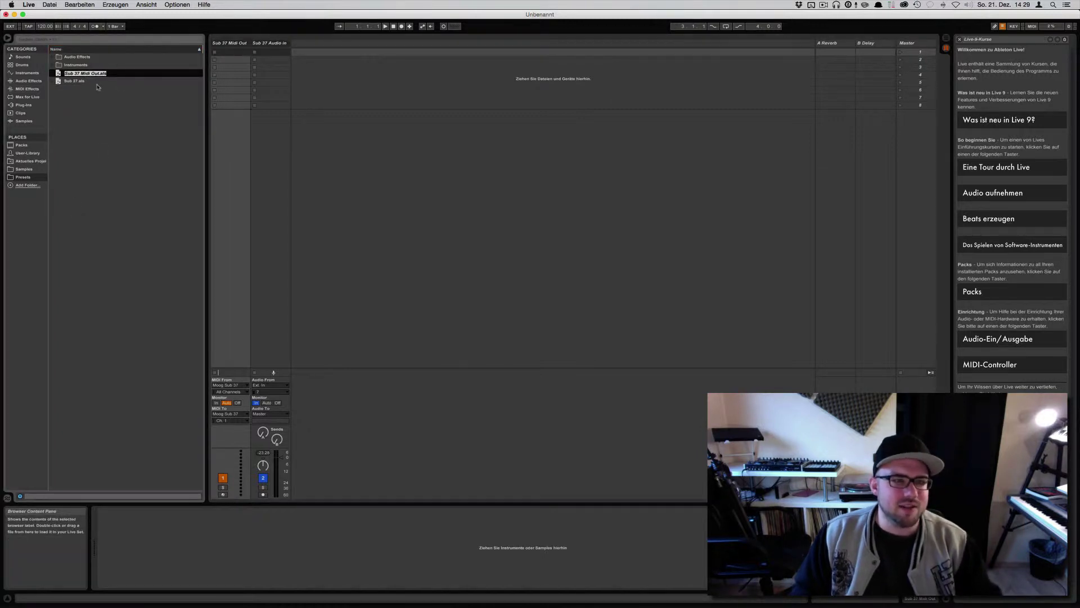
key(Return)
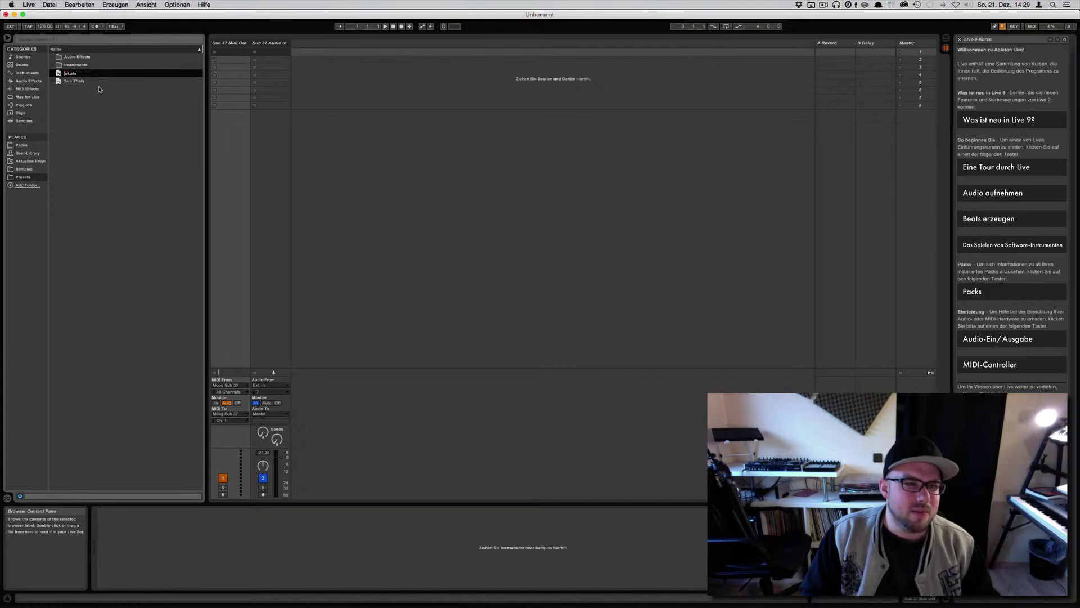
text(Moo)
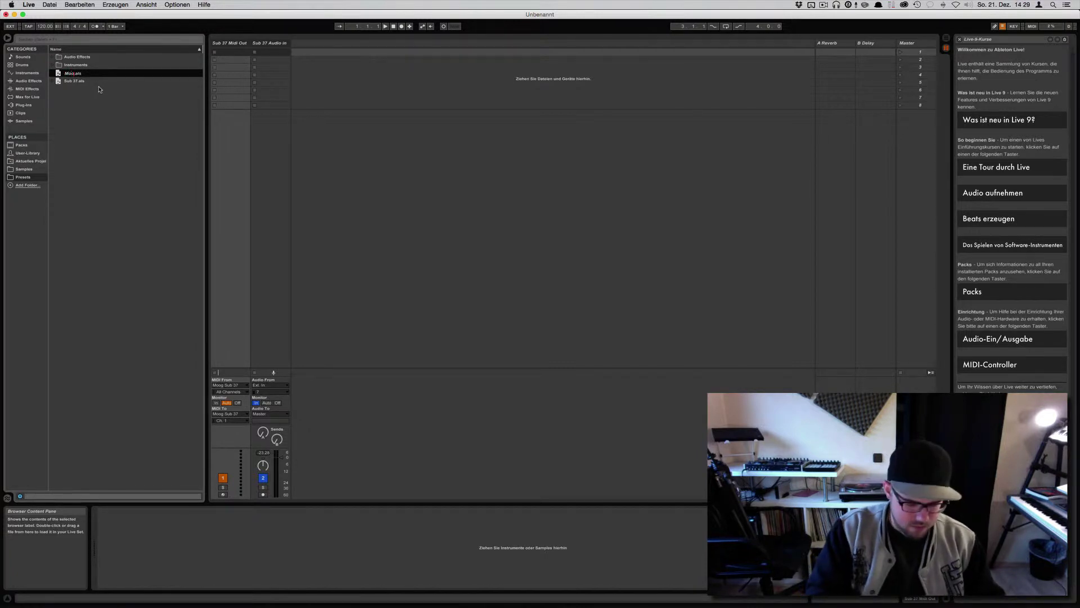
text(g Sub 37)
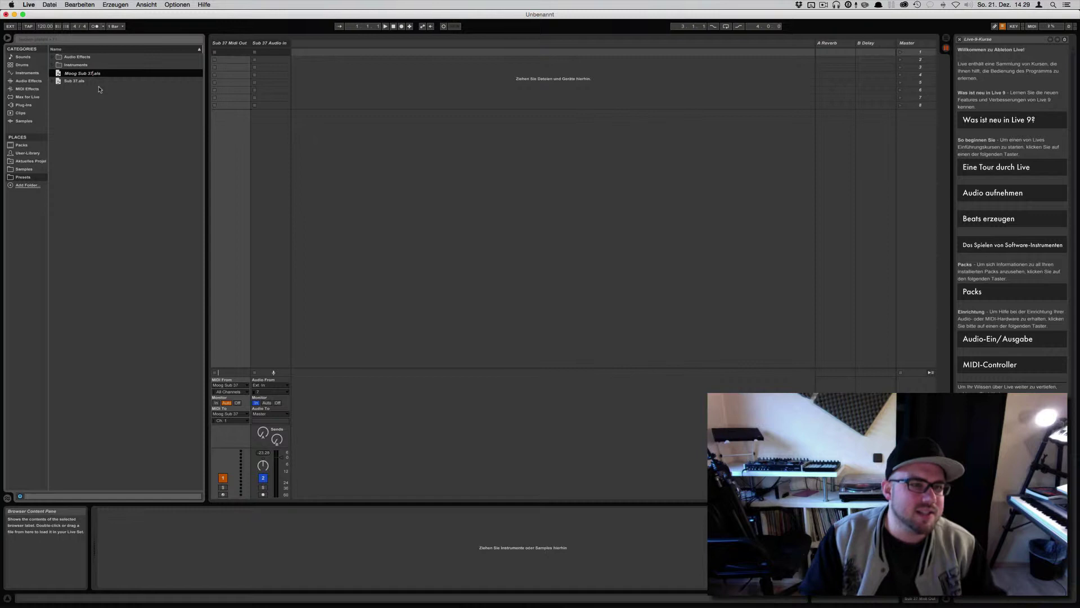
key(Return)
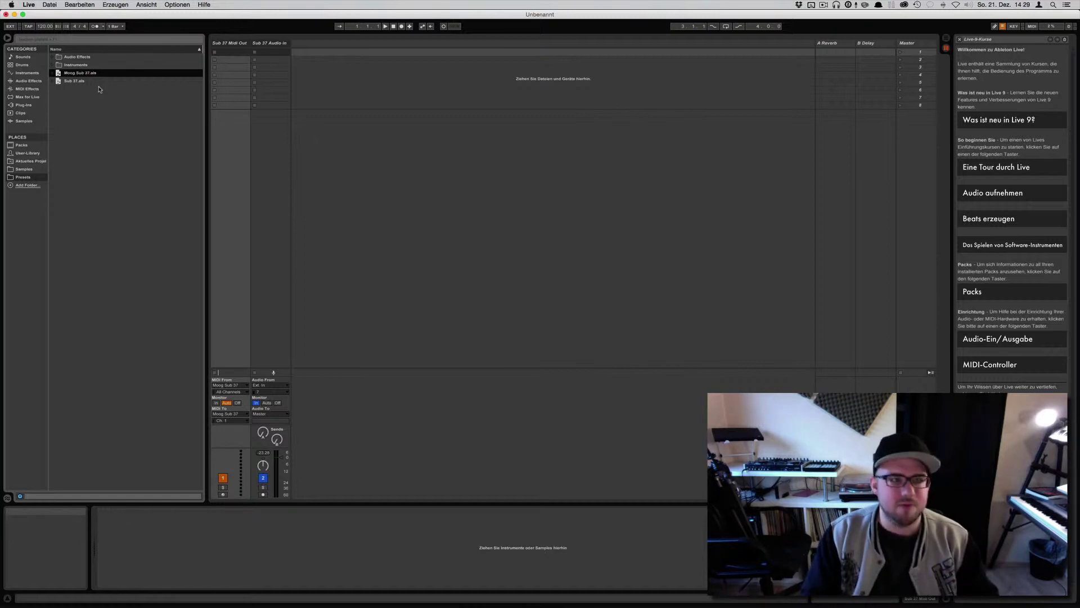
Step: Unfold Moog Sub 37.als to check its Sub 37 Midi Out and Audio In tracks
click(57, 73)
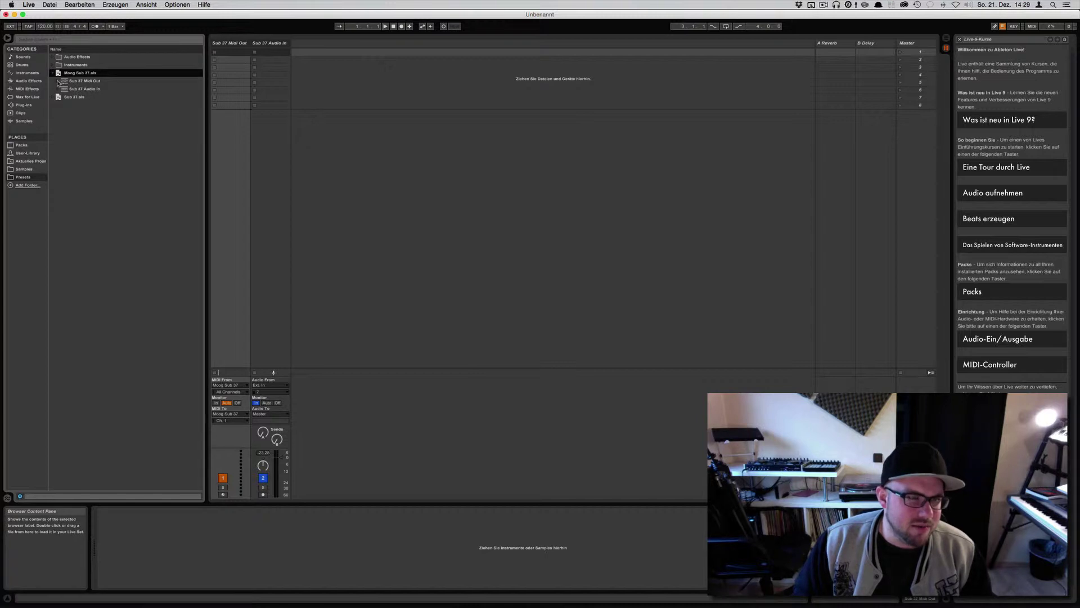
click(58, 80)
click(65, 88)
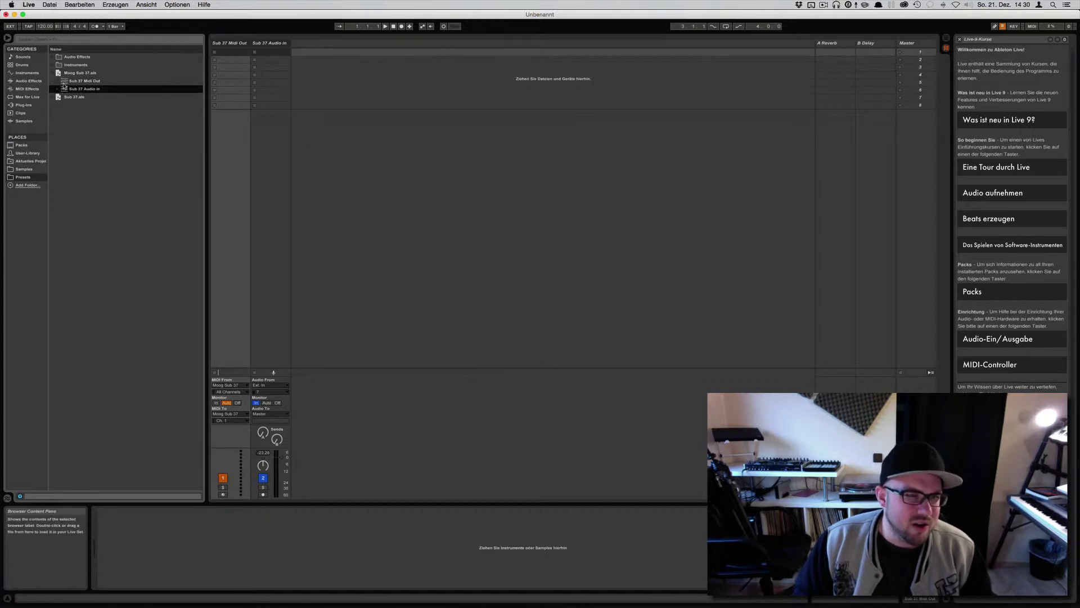
Step: Create a new set without saving the old one, and select Moog Sub 37.als
click(57, 72)
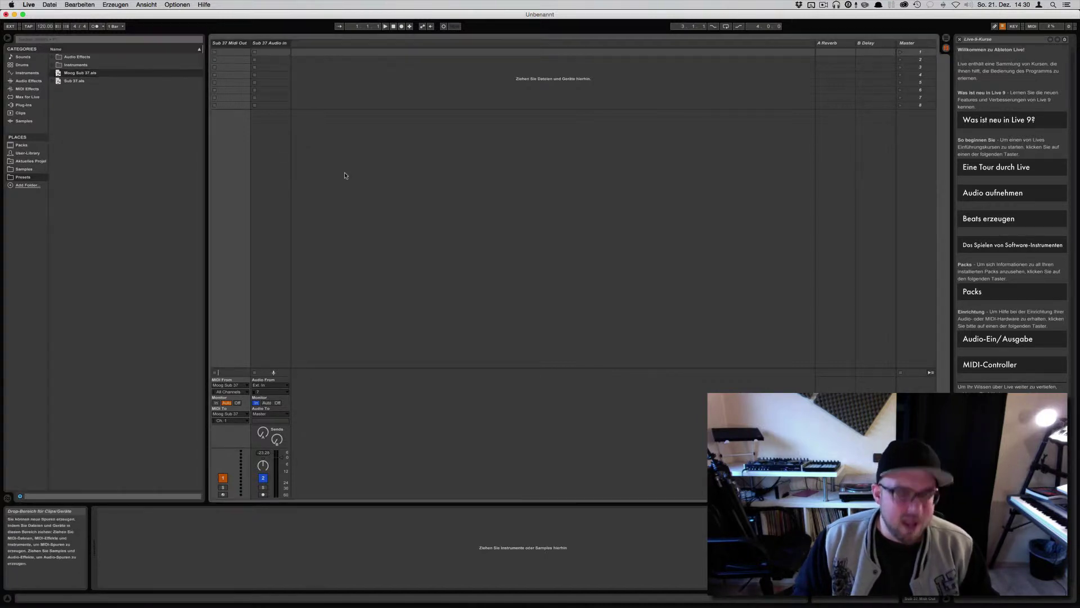
key(super+n)
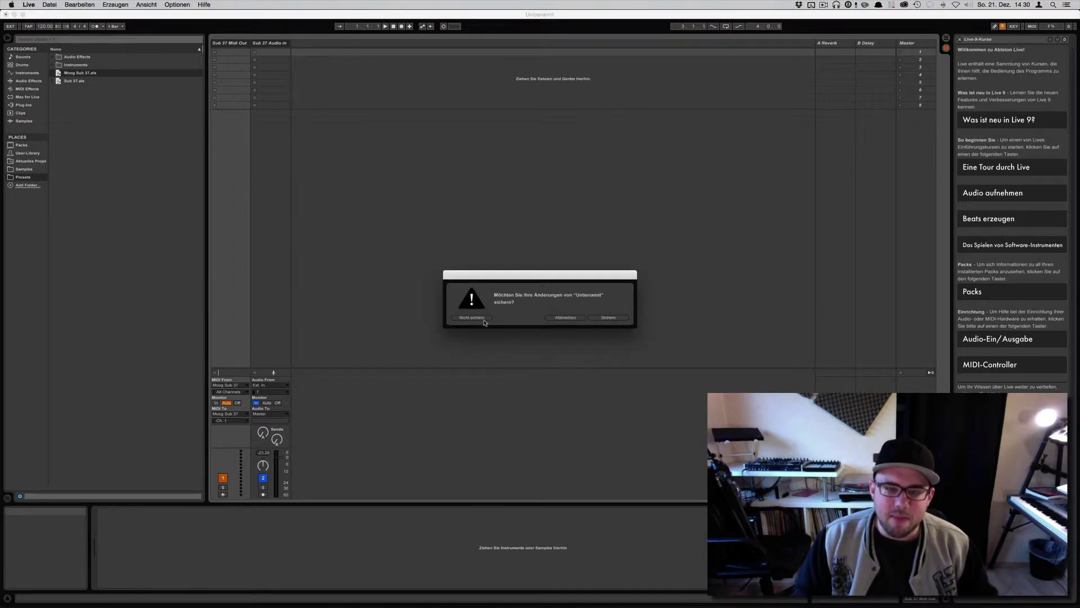
click(472, 318)
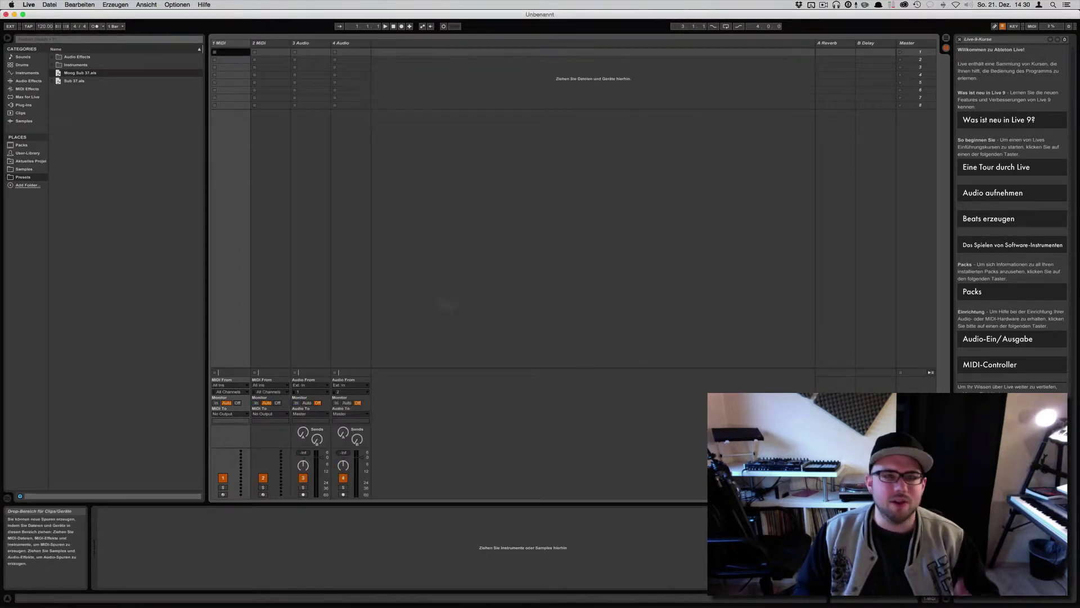
click(67, 75)
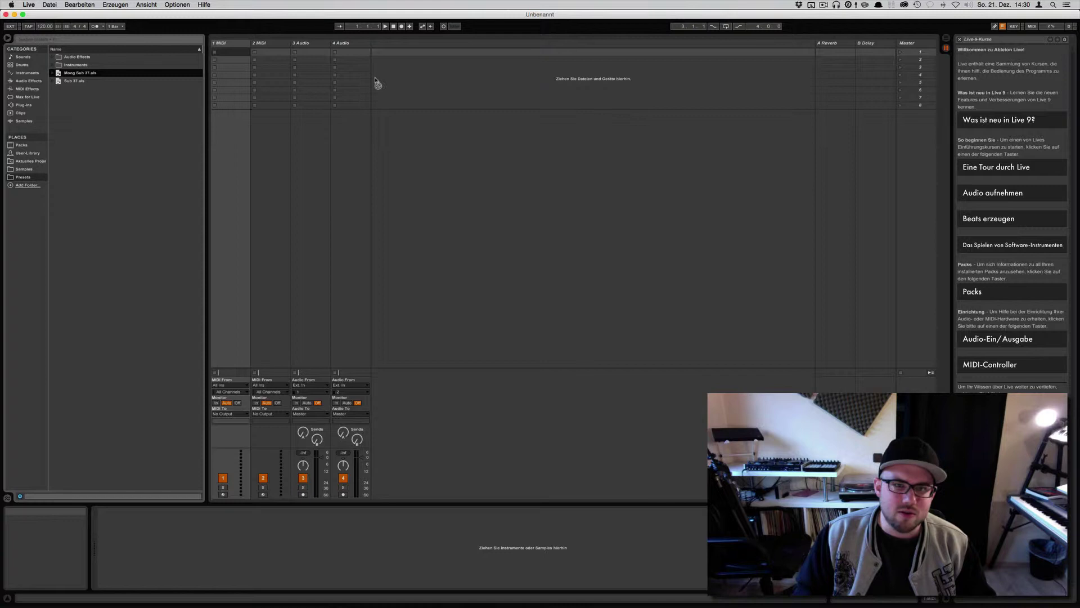
Step: Drag Moog Sub 37.als into the Session view and select both new Sub 37 tracks
drag(377, 49, 378, 51)
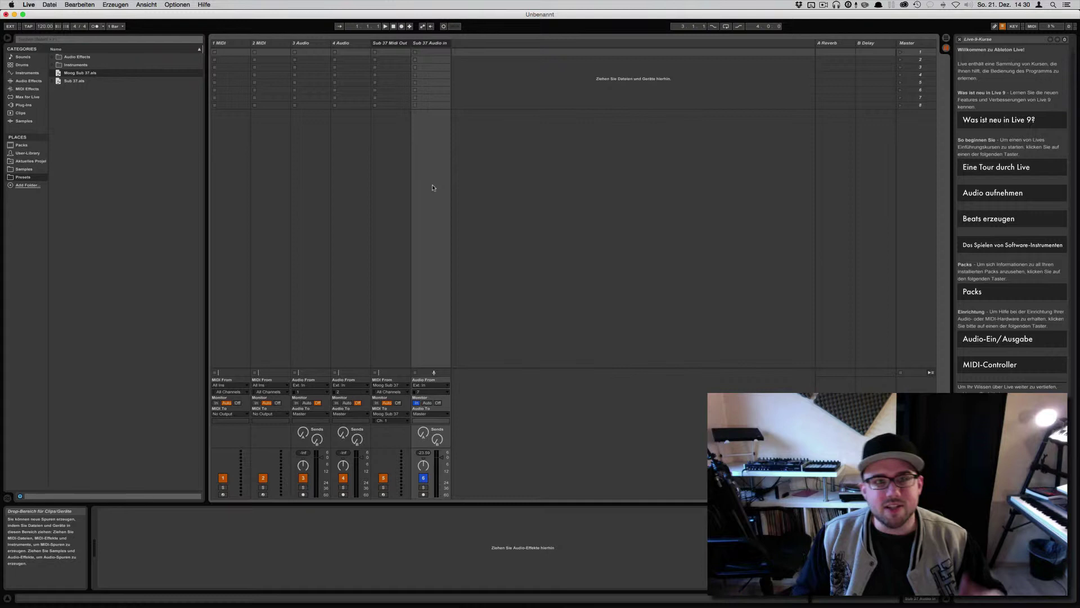
click(439, 47)
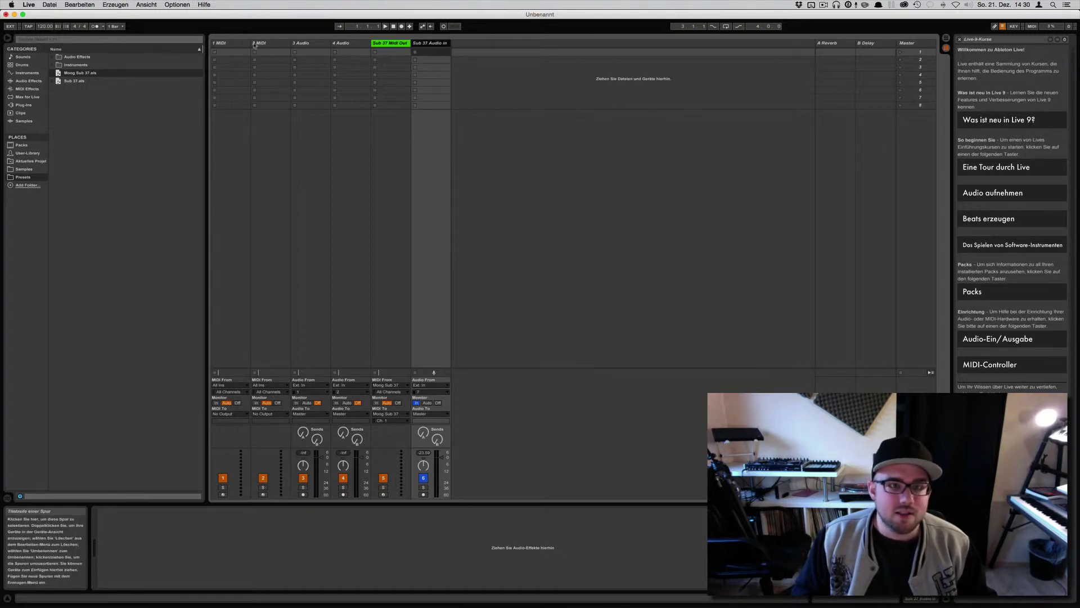
click(234, 48)
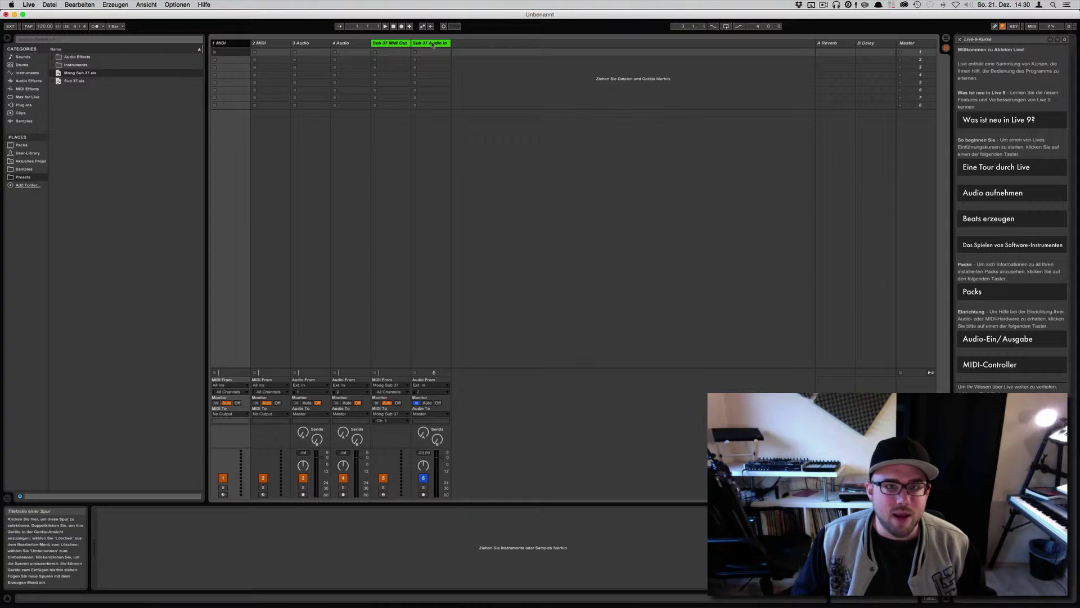
Step: Create another new set, choosing 'Nicht sichern' for the current one
key(super+n)
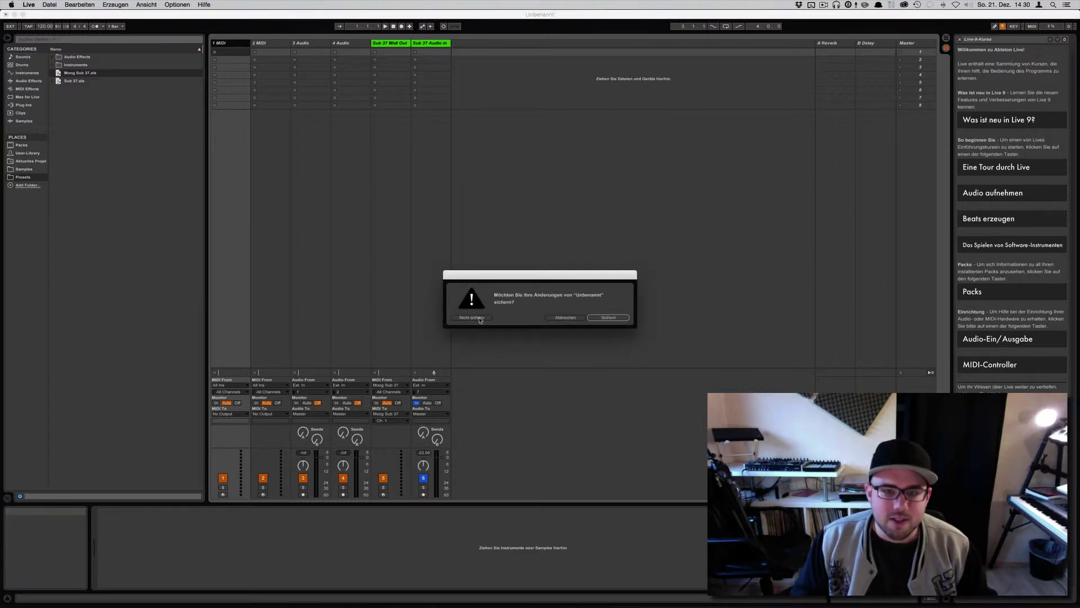
click(472, 317)
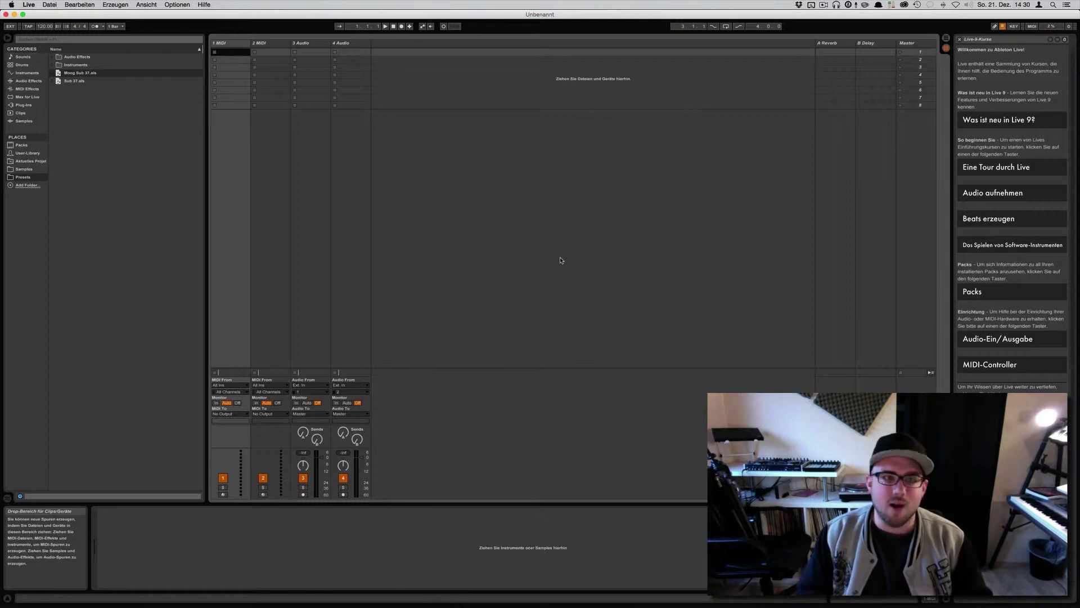
Step: Add Kontakt 5 from Plug-ins as an instrument track and move it first
click(23, 105)
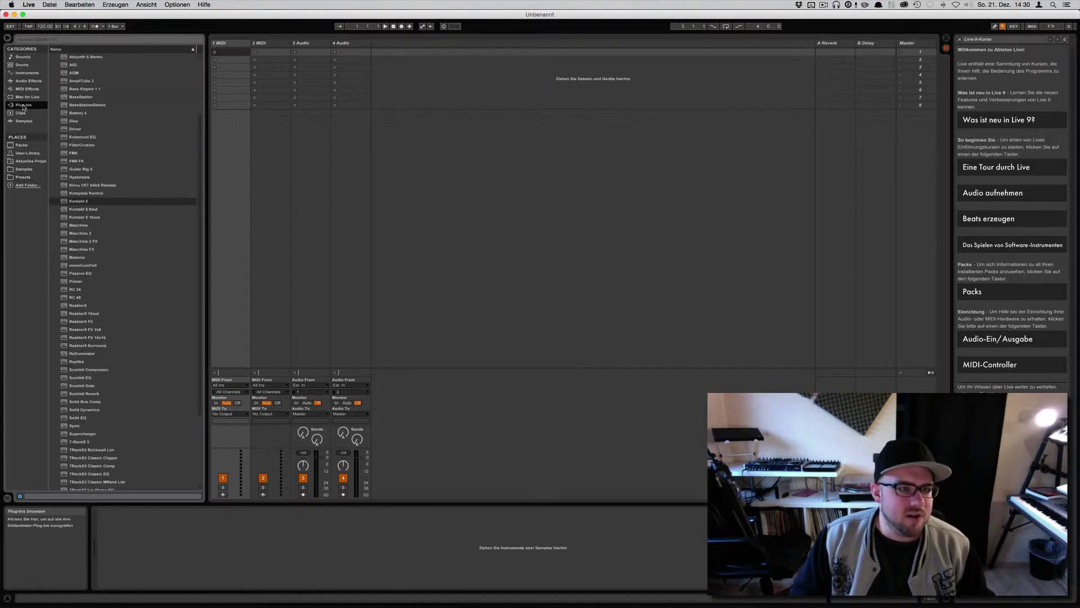
click(74, 201)
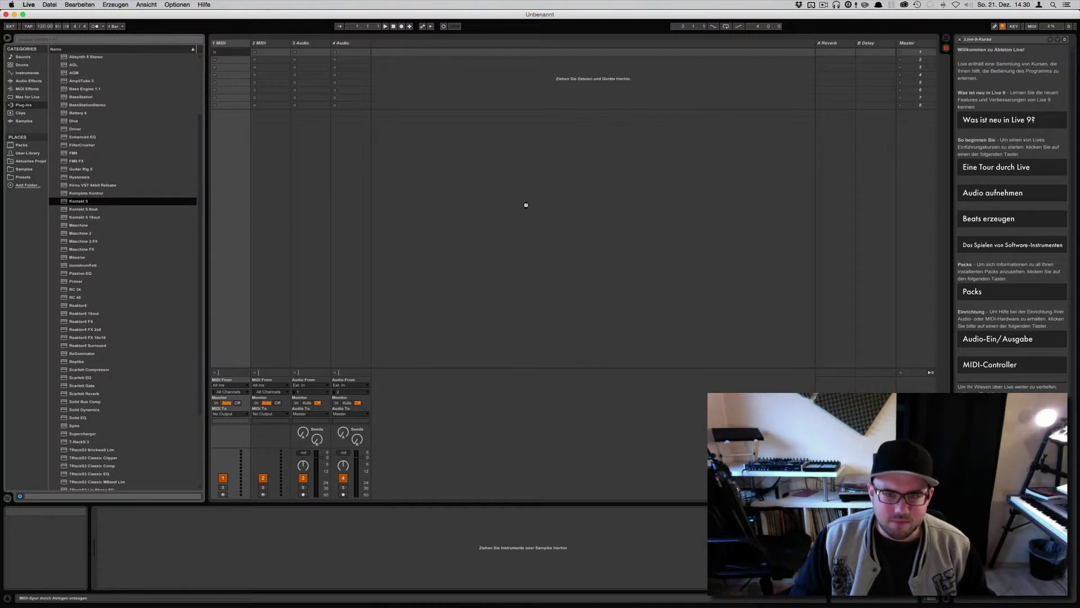
drag(526, 205, 526, 207)
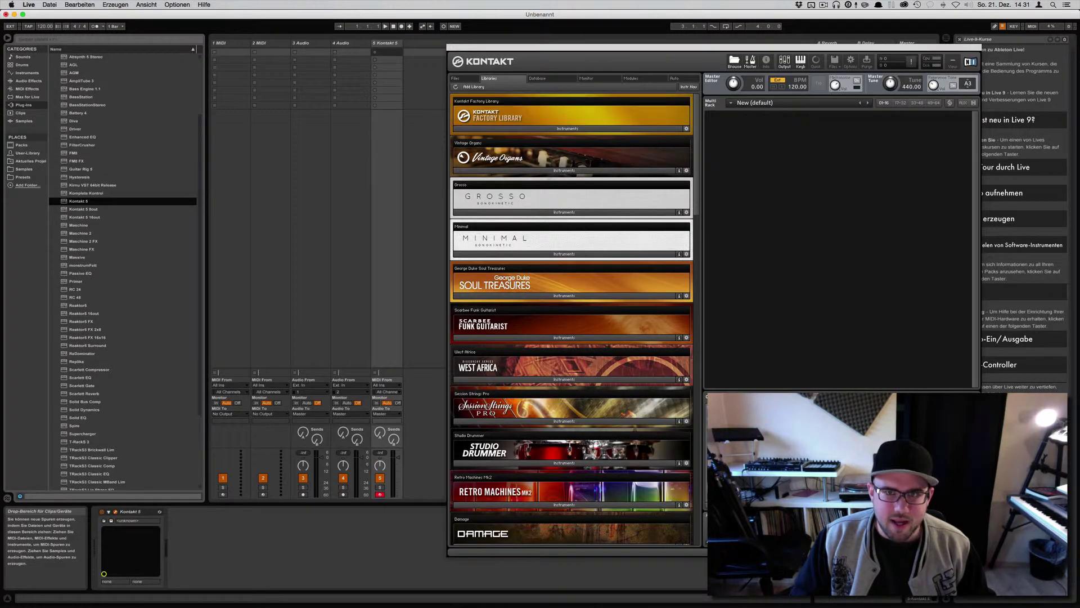
drag(705, 49, 484, 42)
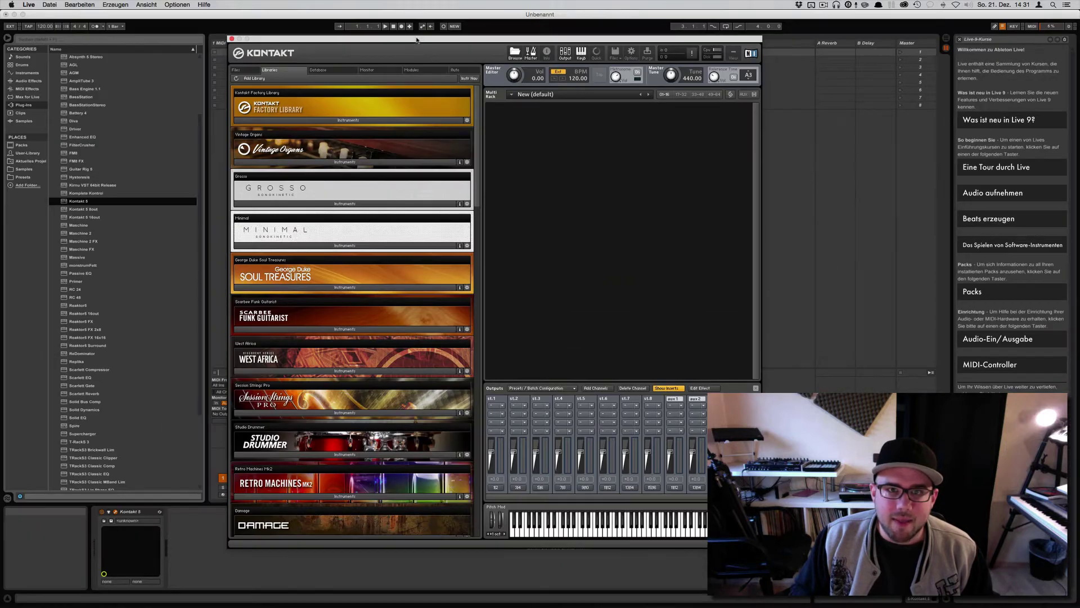
drag(419, 43, 612, 49)
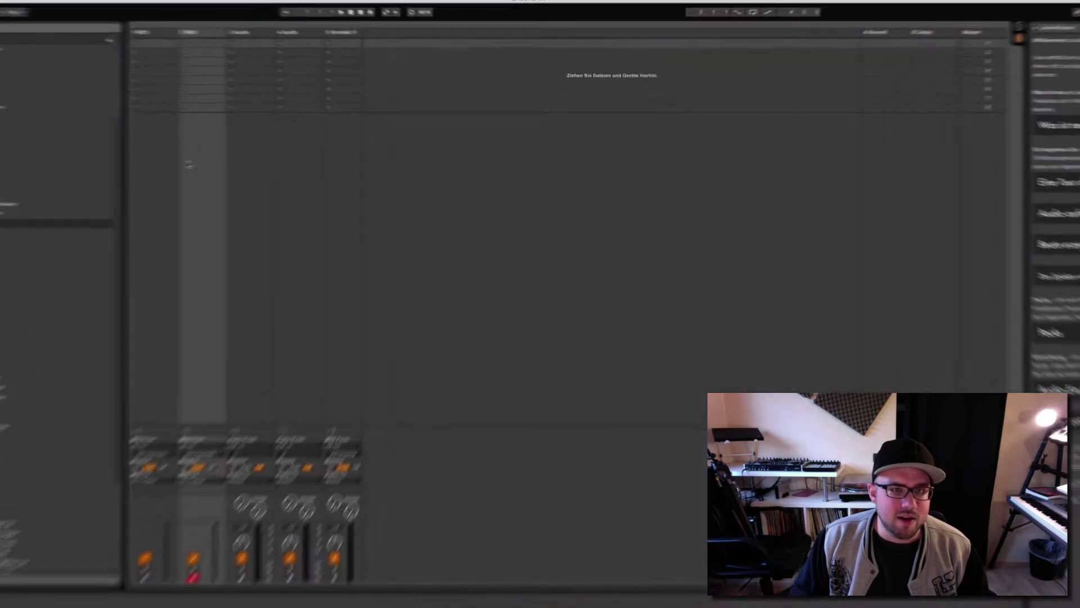
drag(283, 17, 18, 29)
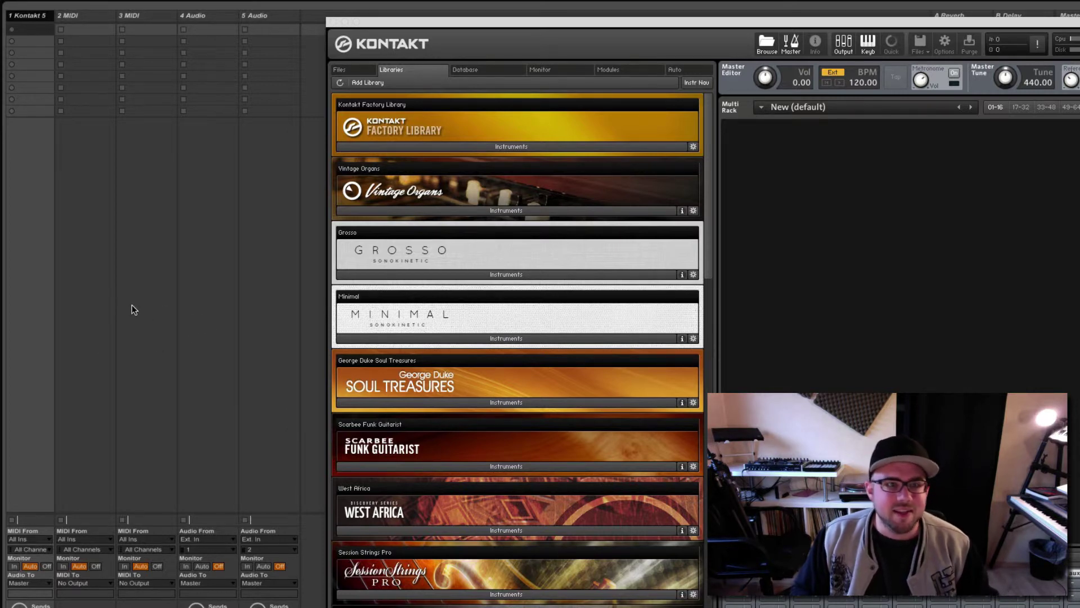
Step: Move the audio track after 2 MIDI and colour tracks 2–3 yellow
click(105, 142)
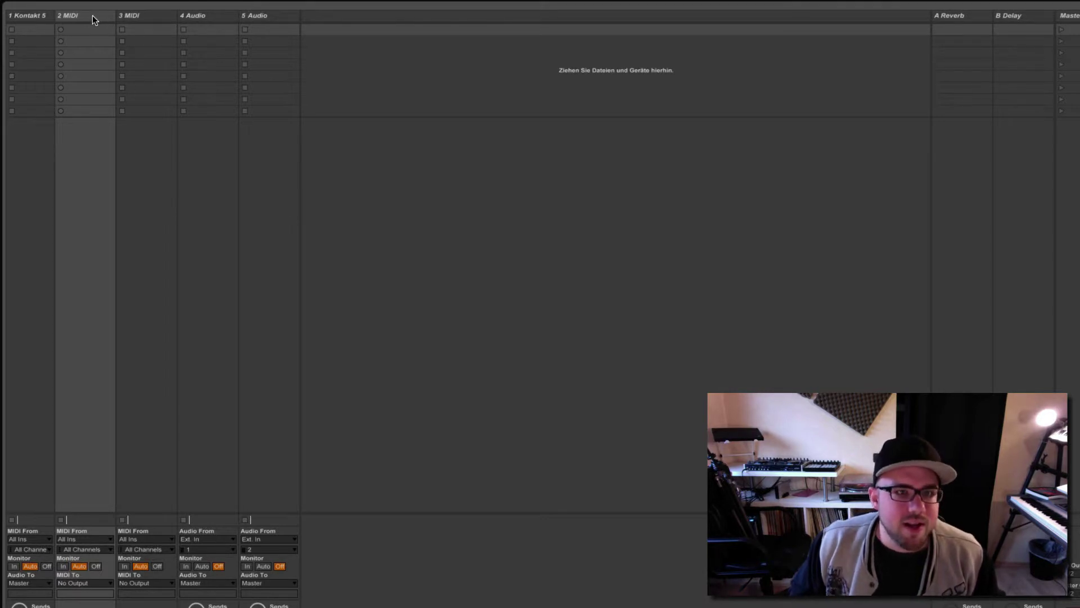
drag(211, 17, 157, 26)
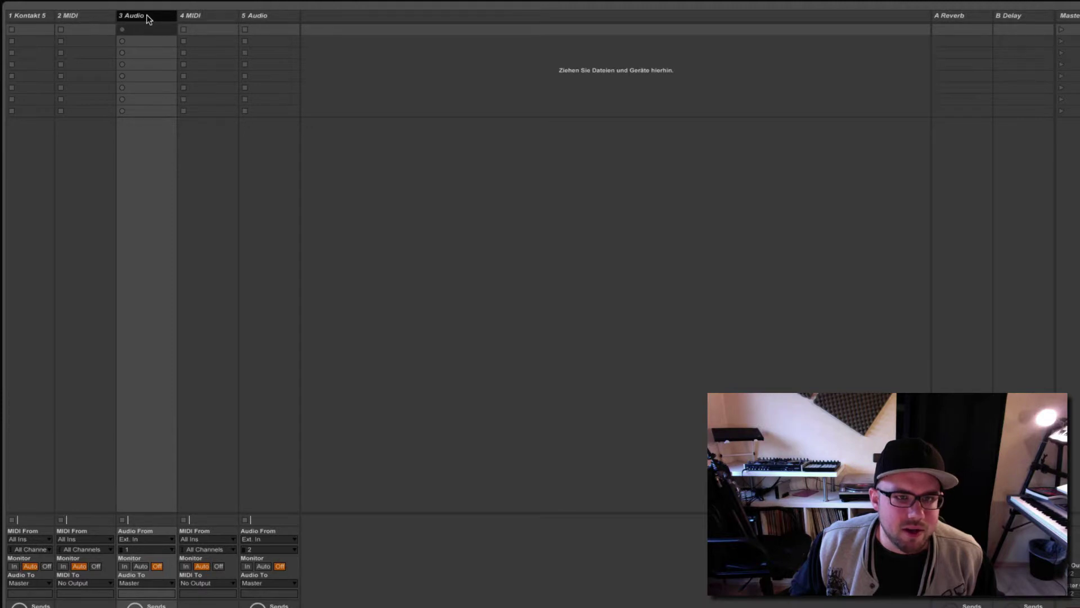
click(85, 17)
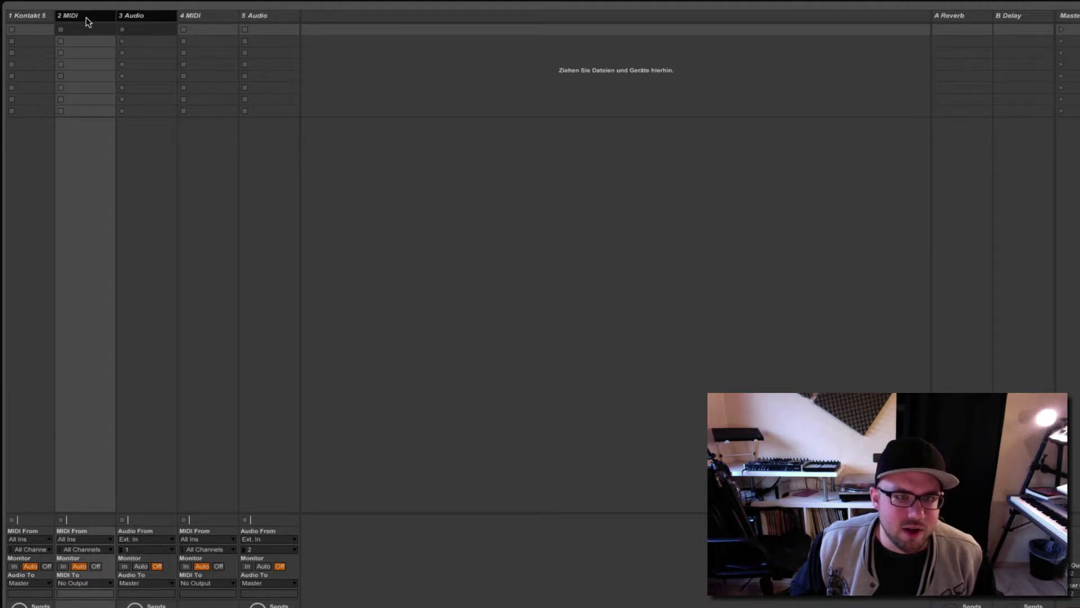
right_click(86, 17)
click(109, 190)
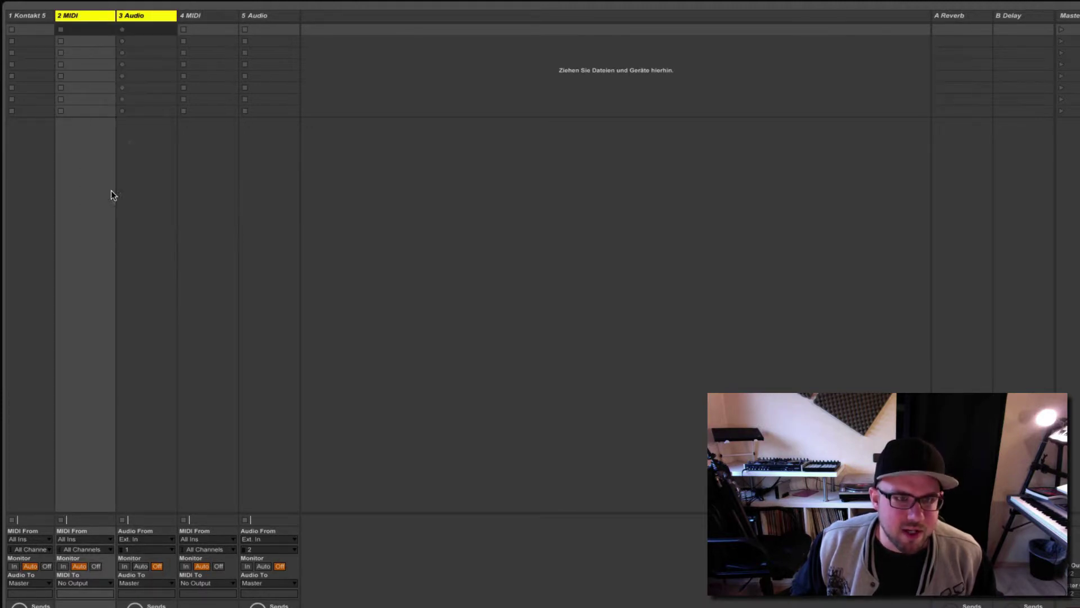
Step: Colour tracks 4–5 orange and the Kontakt track lime green, then reopen Kontakt
click(216, 23)
click(283, 16)
right_click(283, 19)
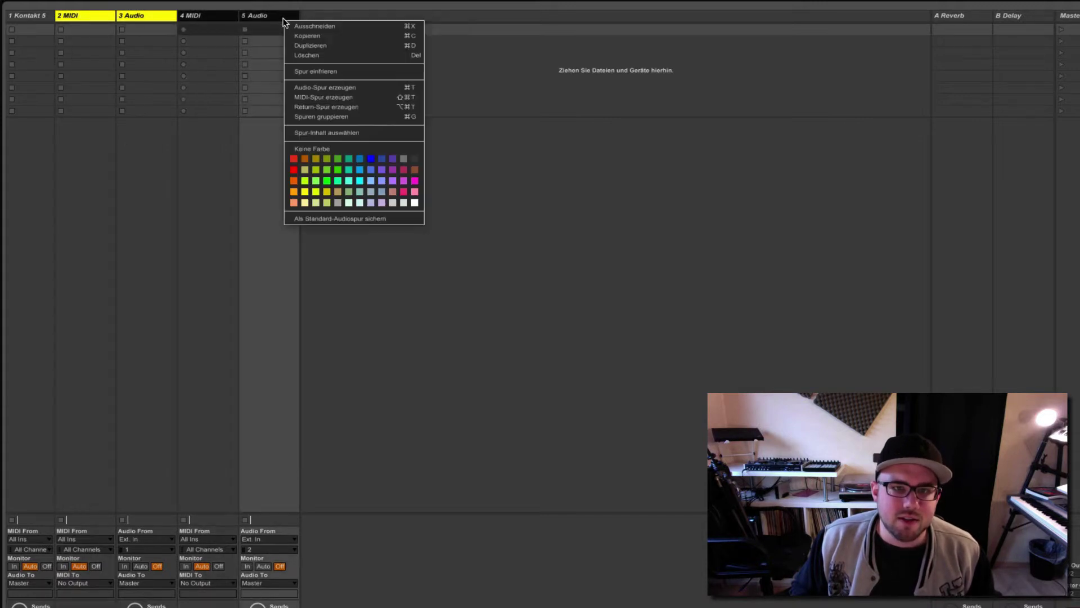
click(293, 180)
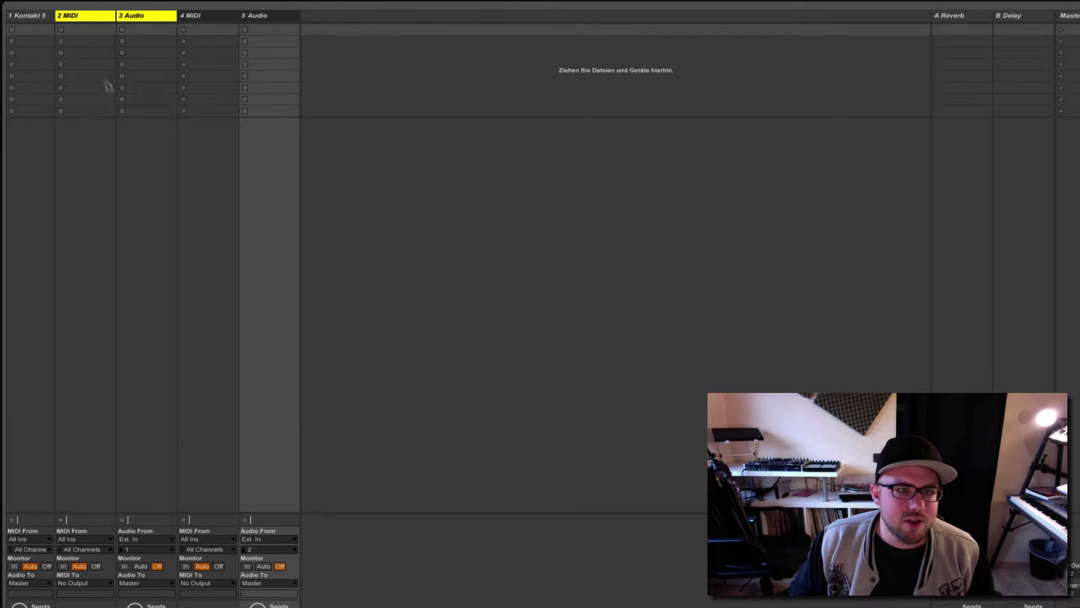
right_click(24, 17)
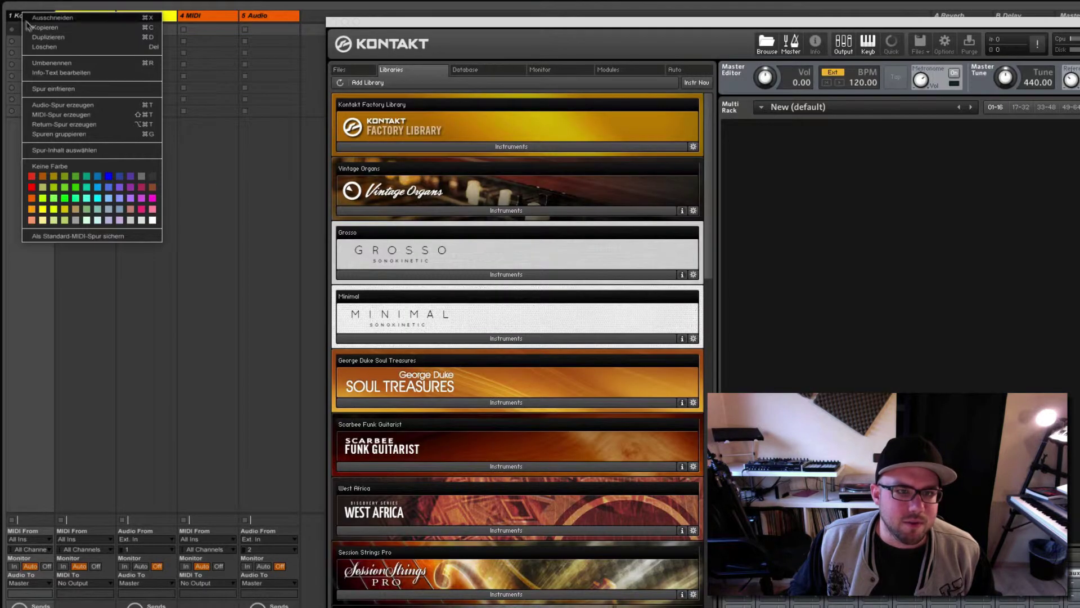
click(53, 197)
click(159, 205)
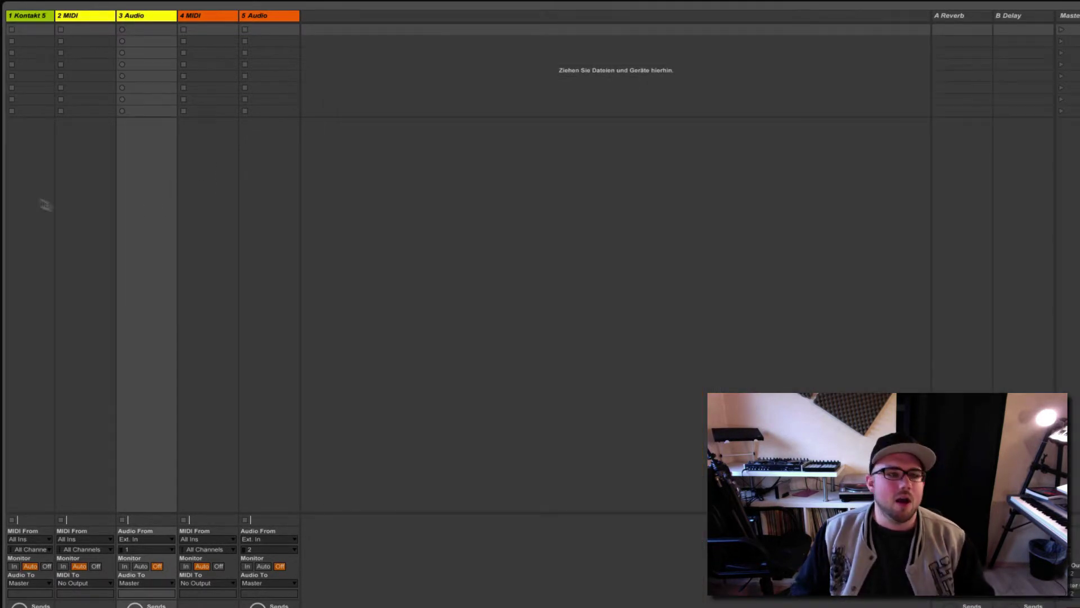
click(28, 193)
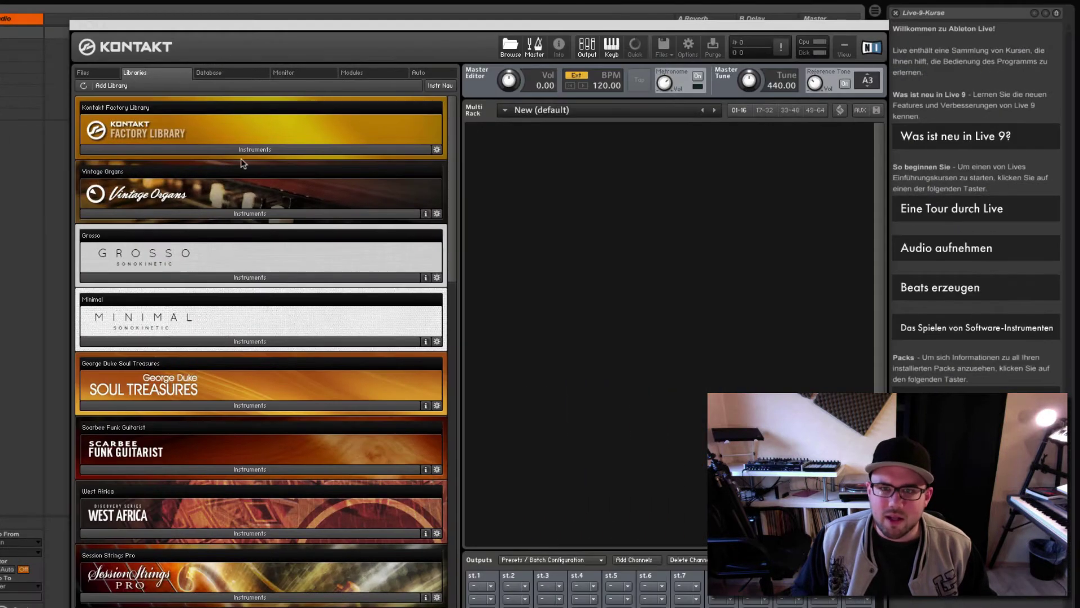
Step: Load the Cissy organ from Vintage Organs and collapse that list
click(250, 213)
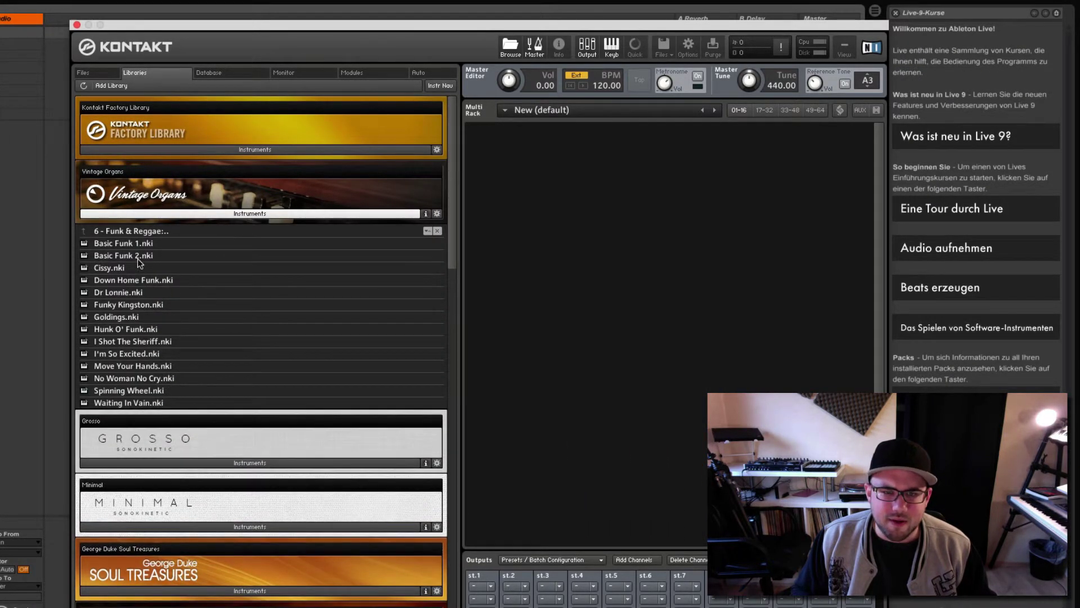
double_click(114, 267)
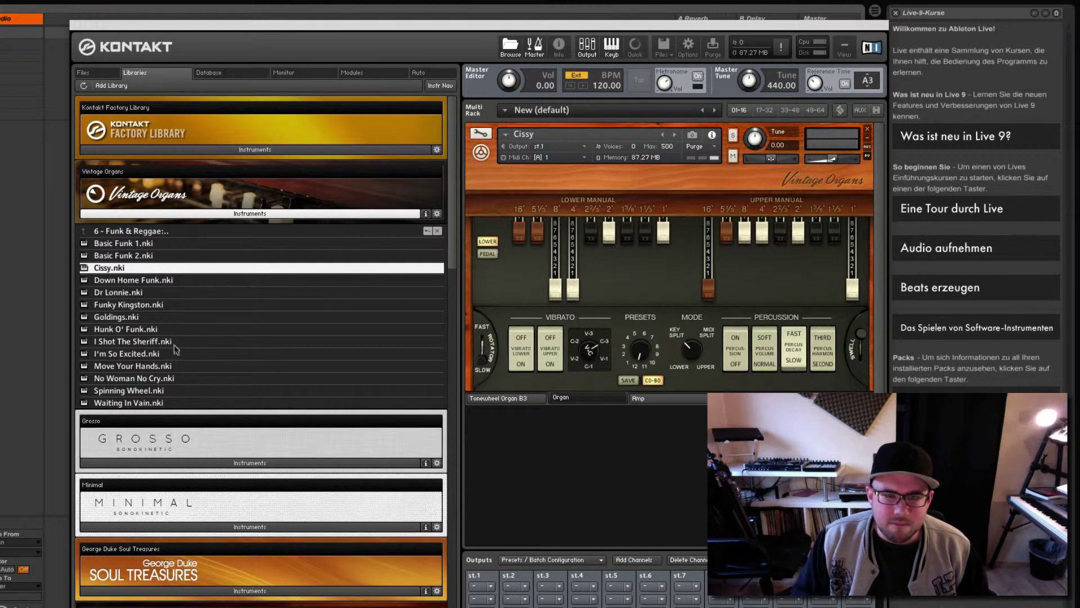
click(140, 213)
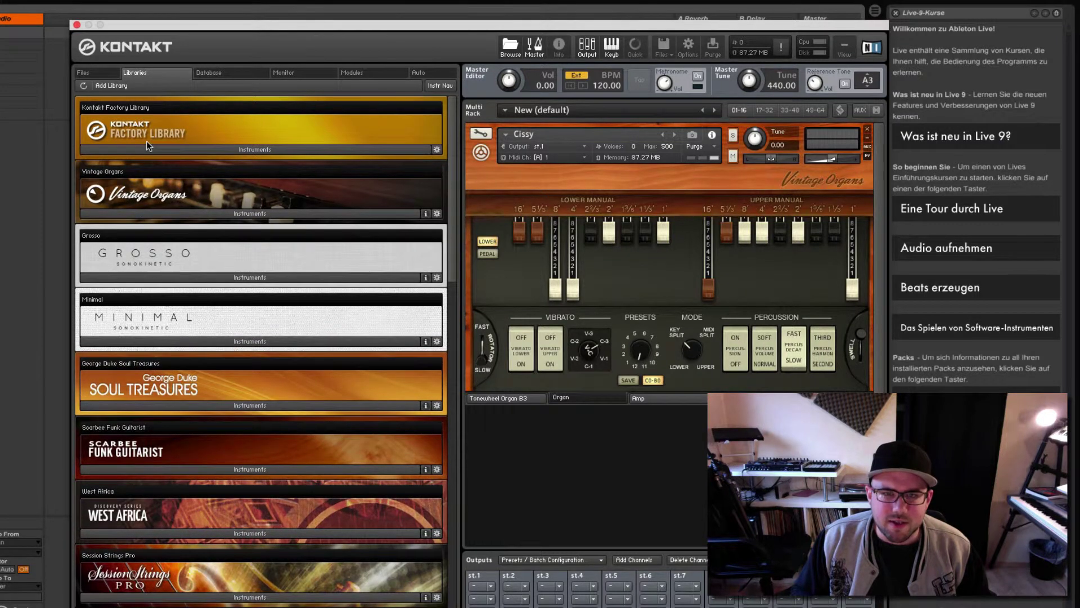
Step: Load High Whistle from the Factory Library and route it to output st.2
click(149, 150)
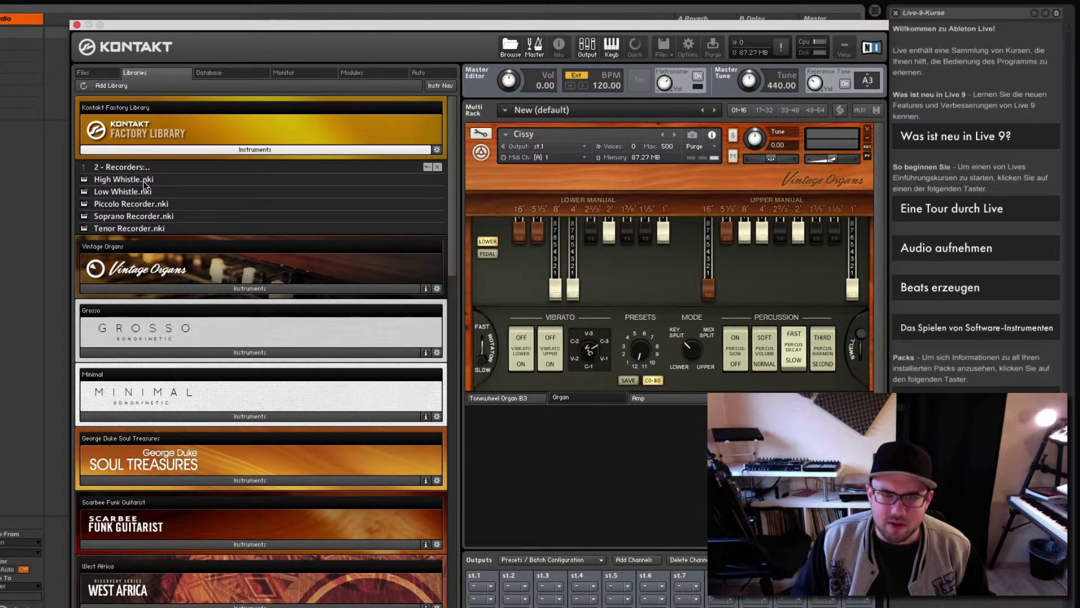
double_click(145, 181)
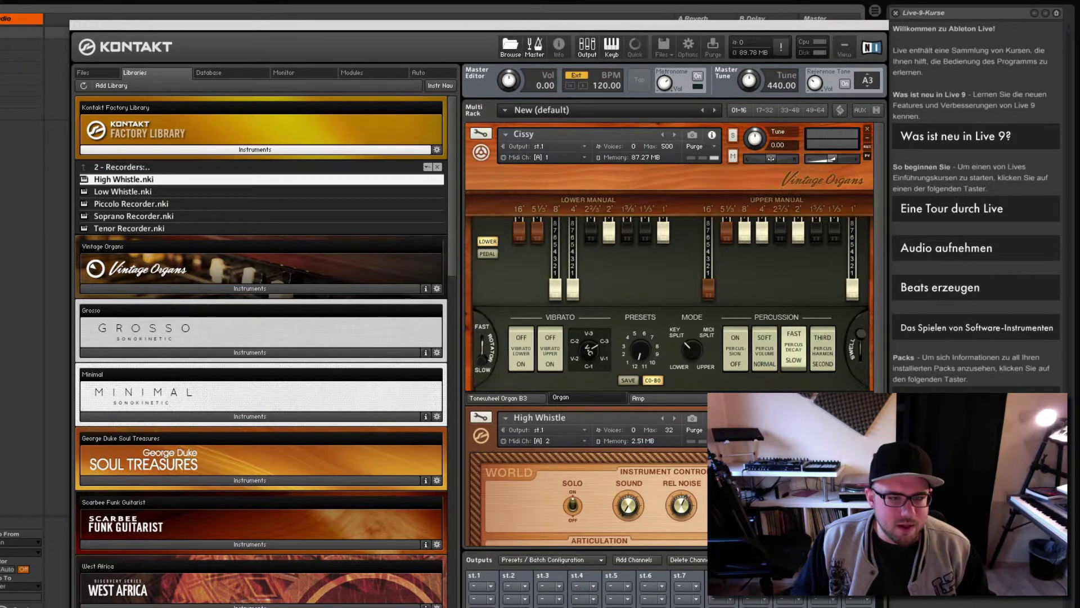
click(566, 431)
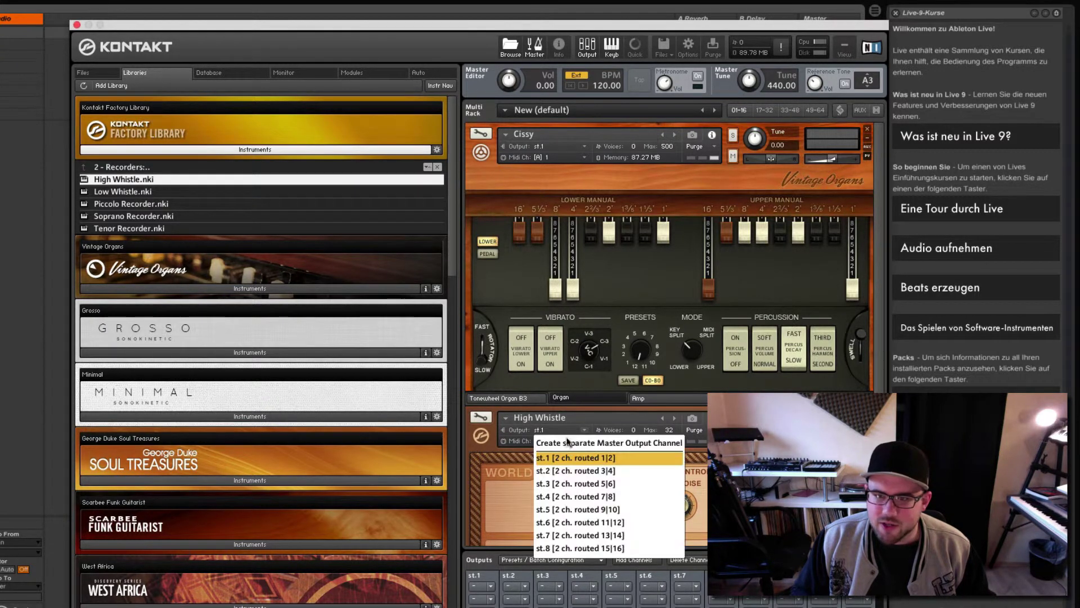
click(569, 470)
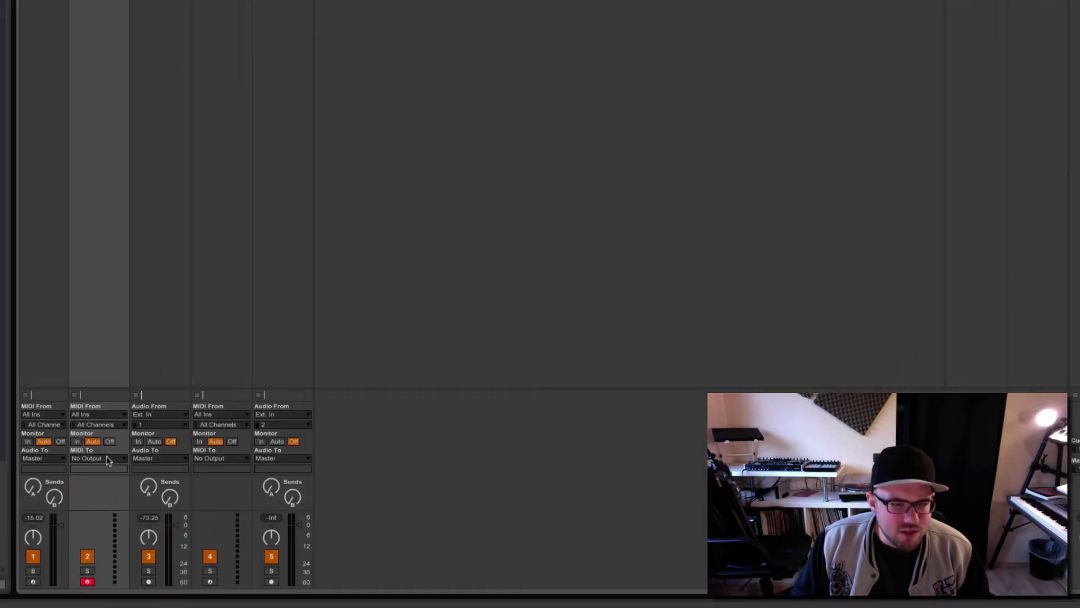
Step: Send track 2's MIDI to Kontakt 5 channel 2
click(105, 457)
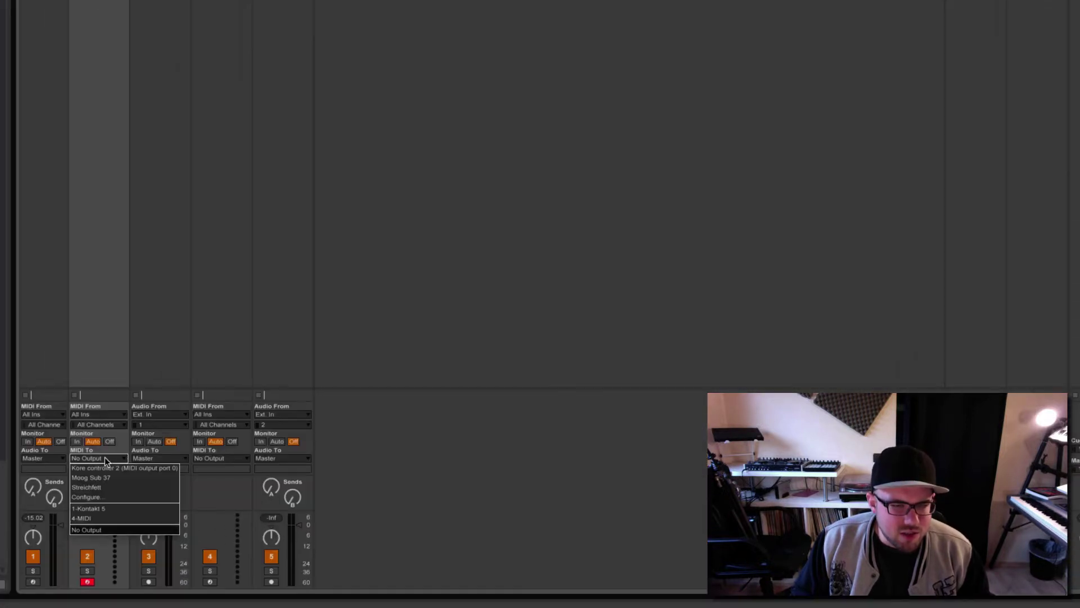
click(109, 508)
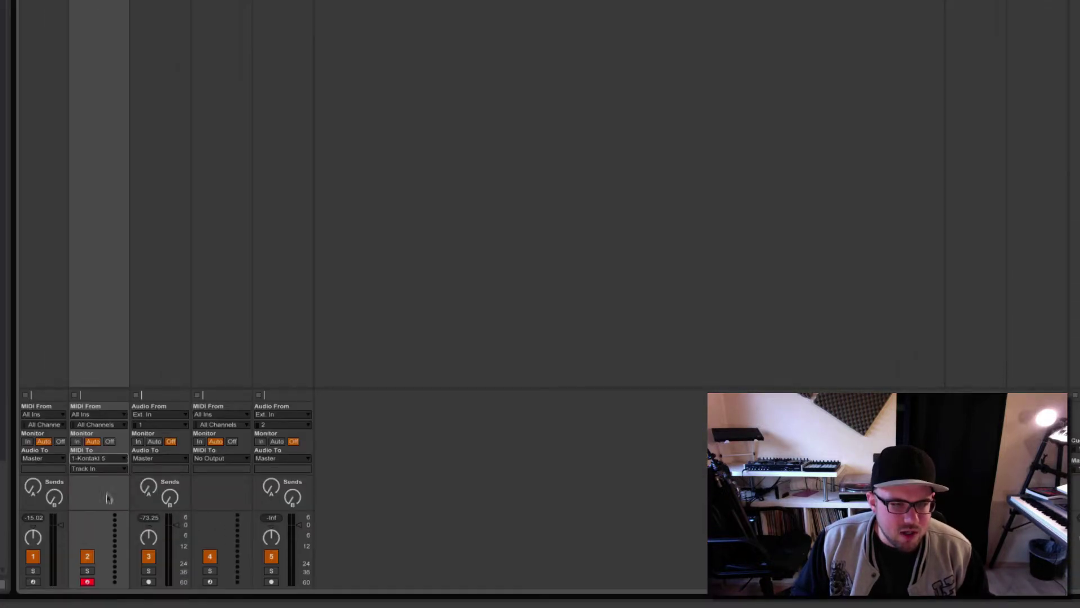
click(101, 469)
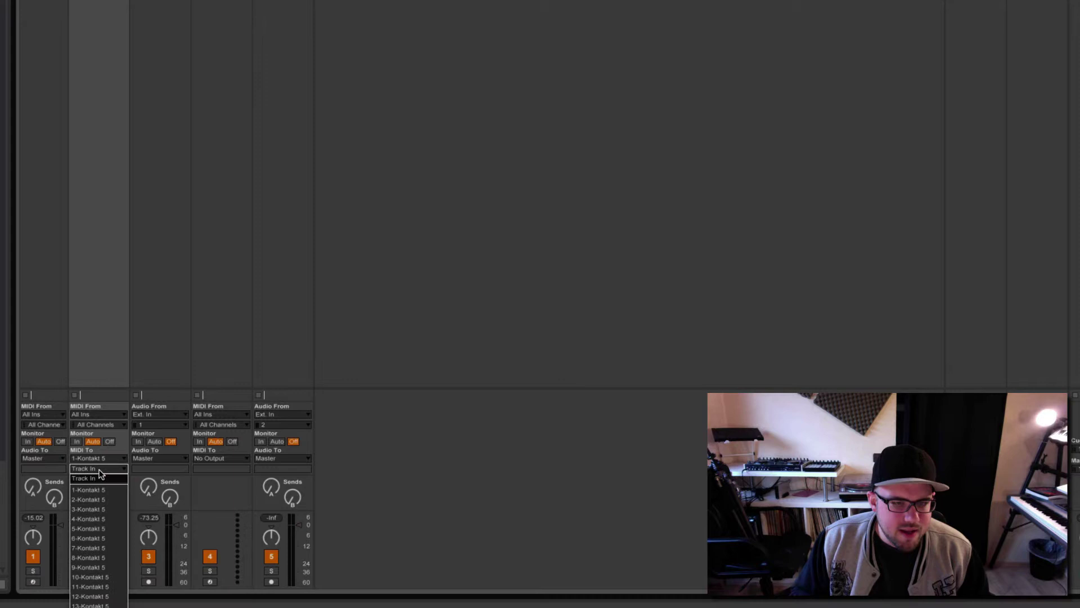
click(100, 499)
Step: Feed track 3 from Kontakt output st.2 with Monitor In, and arm track 2
click(157, 276)
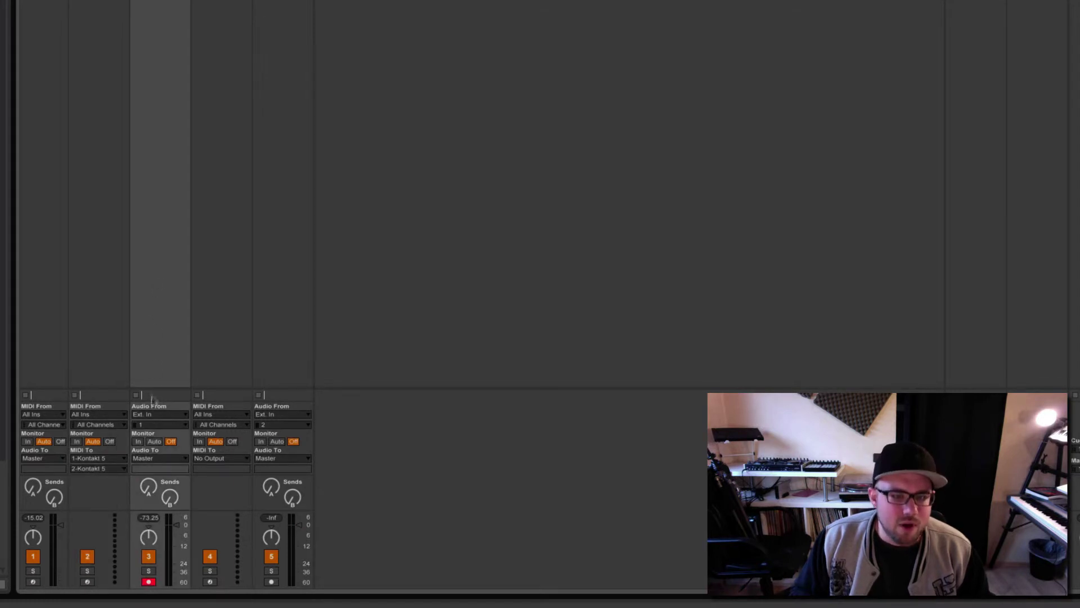
click(139, 441)
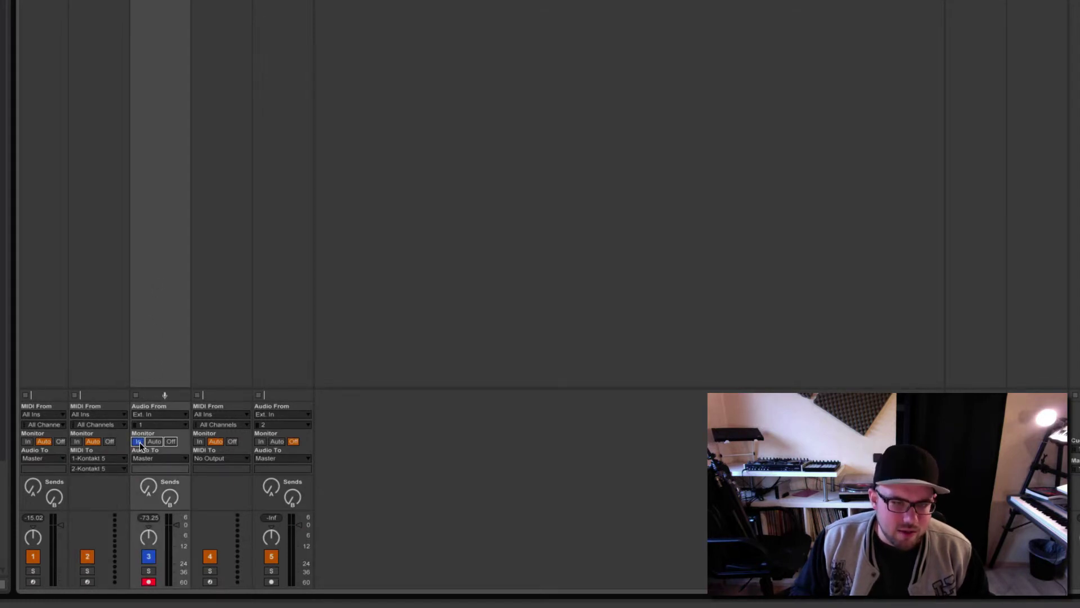
click(161, 414)
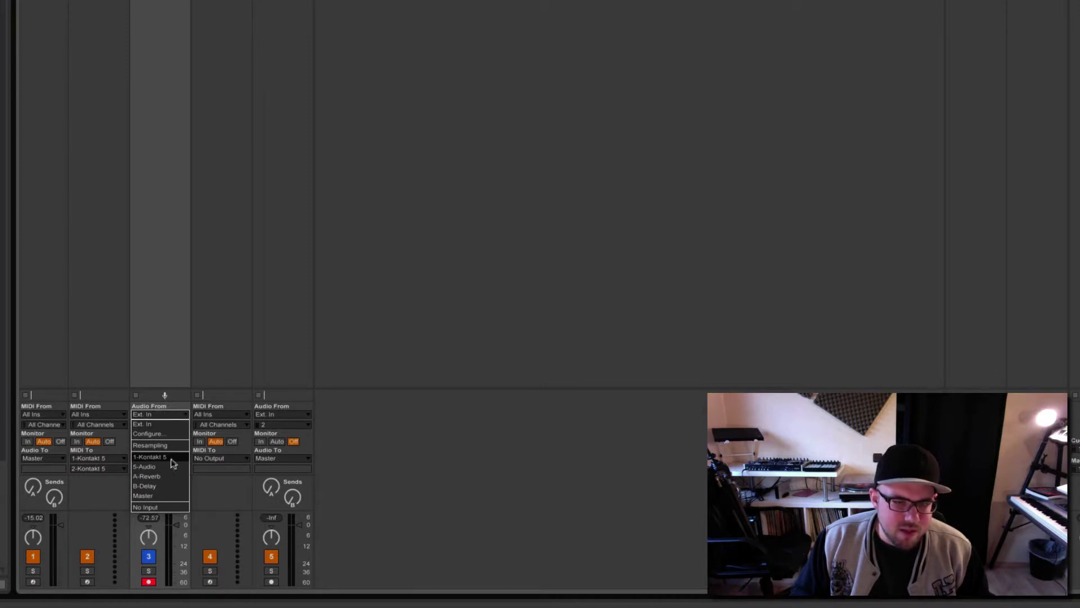
click(170, 460)
click(162, 426)
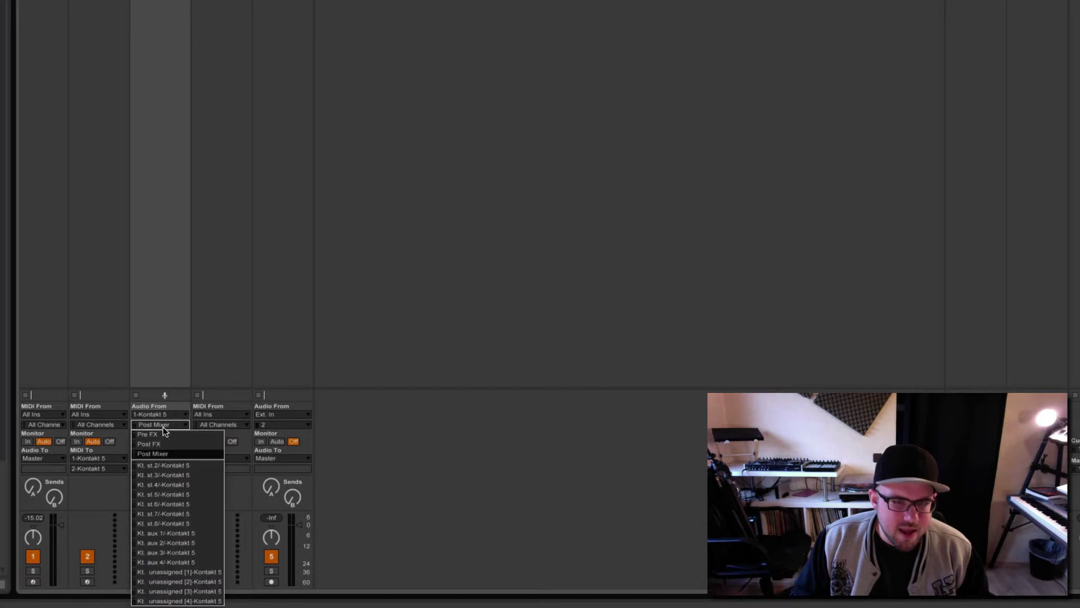
click(167, 463)
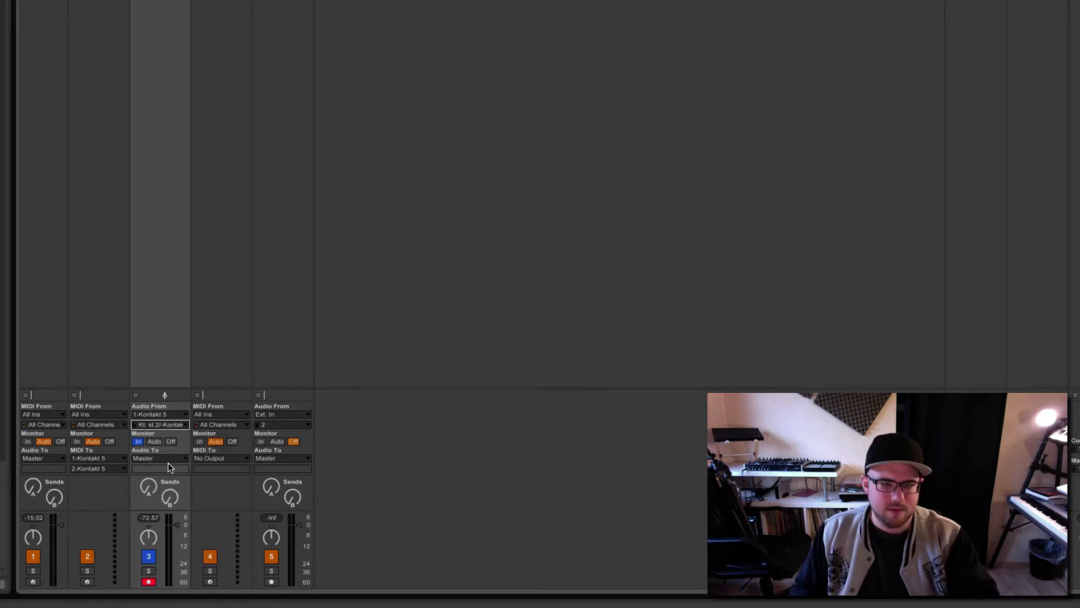
click(93, 286)
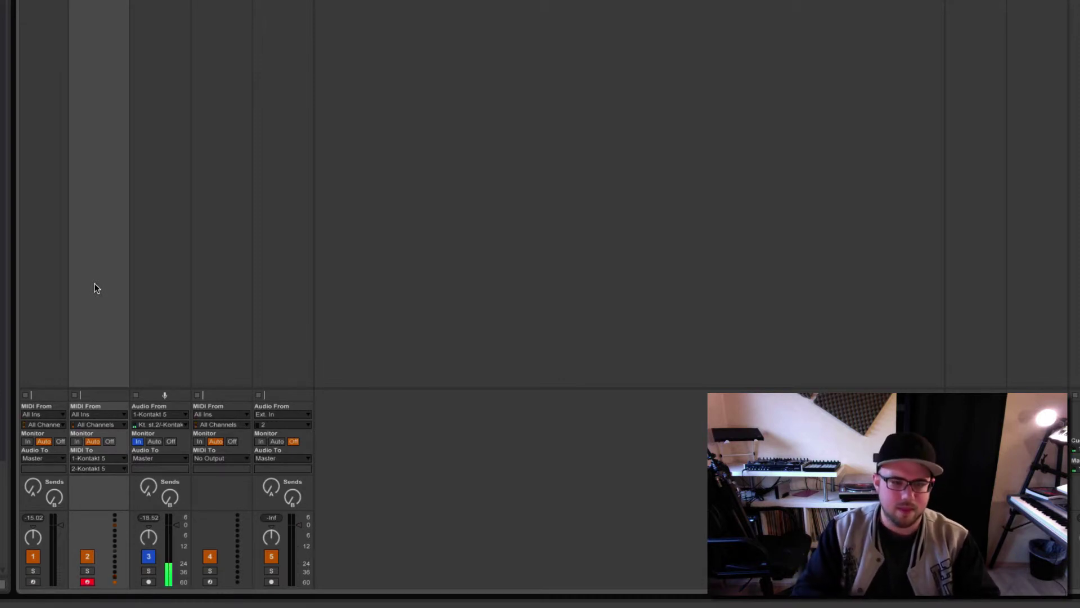
click(45, 228)
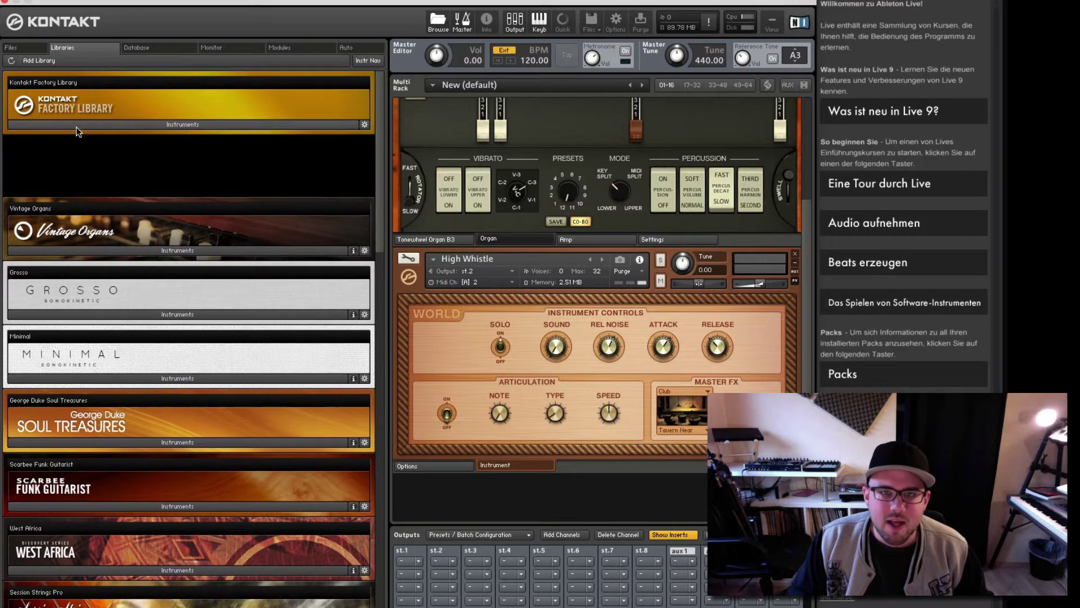
scroll(76, 127, down, 2)
Step: Load Accordion.nki from World > 5 - Accordions and route it to output st.3
click(33, 141)
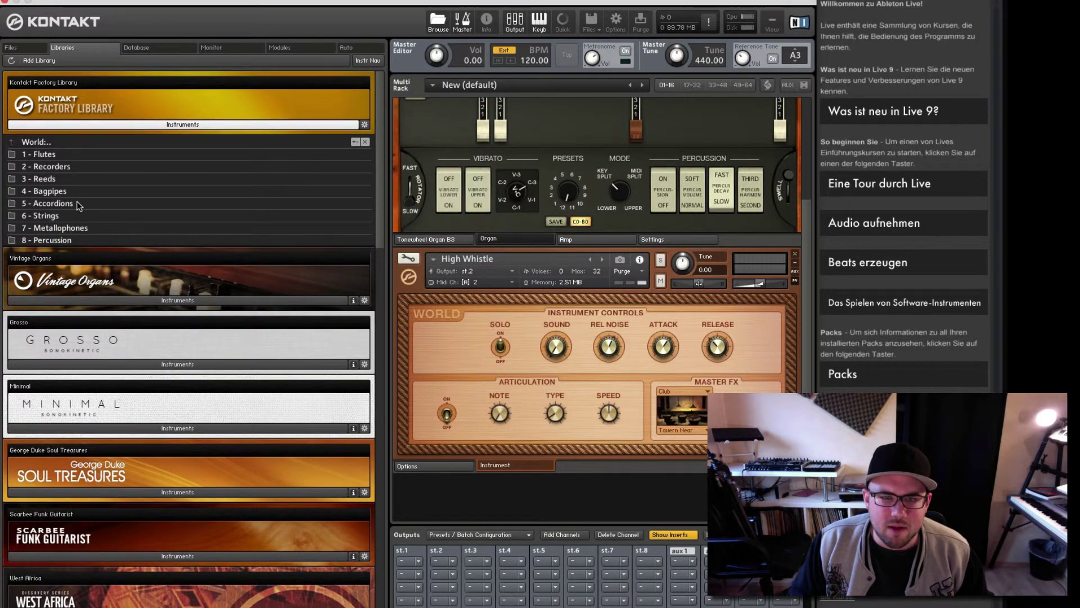
click(77, 203)
double_click(57, 155)
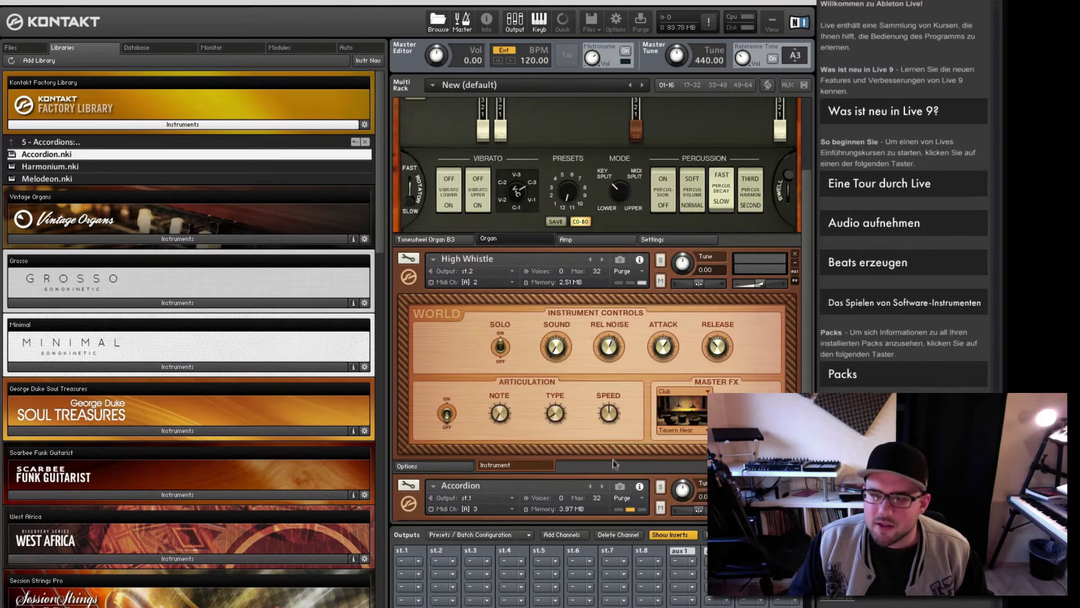
scroll(612, 463, down, 1)
scroll(612, 463, down, 1)
click(470, 329)
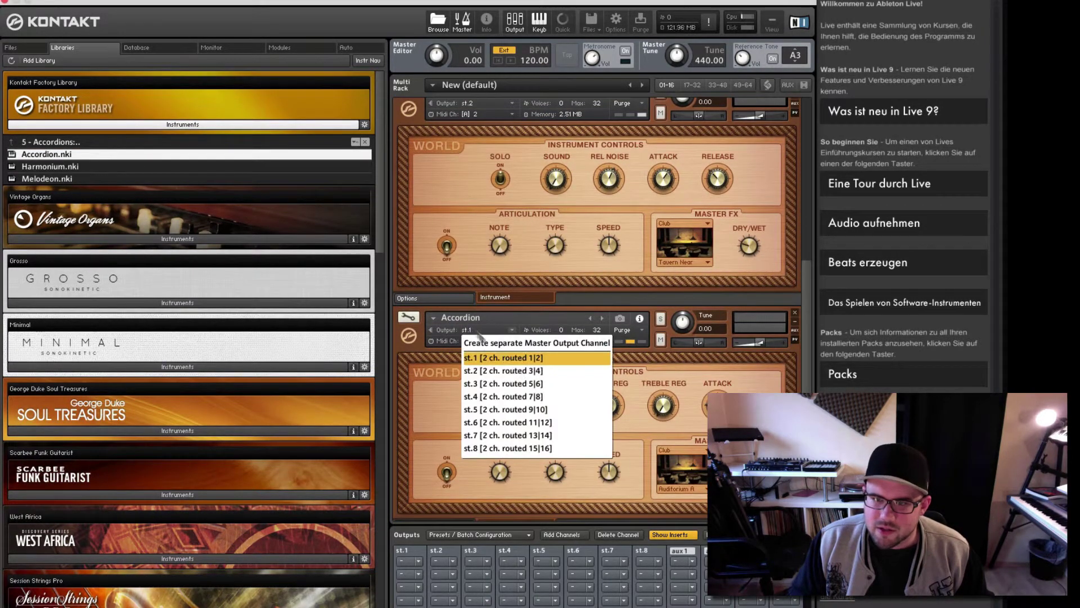
click(530, 380)
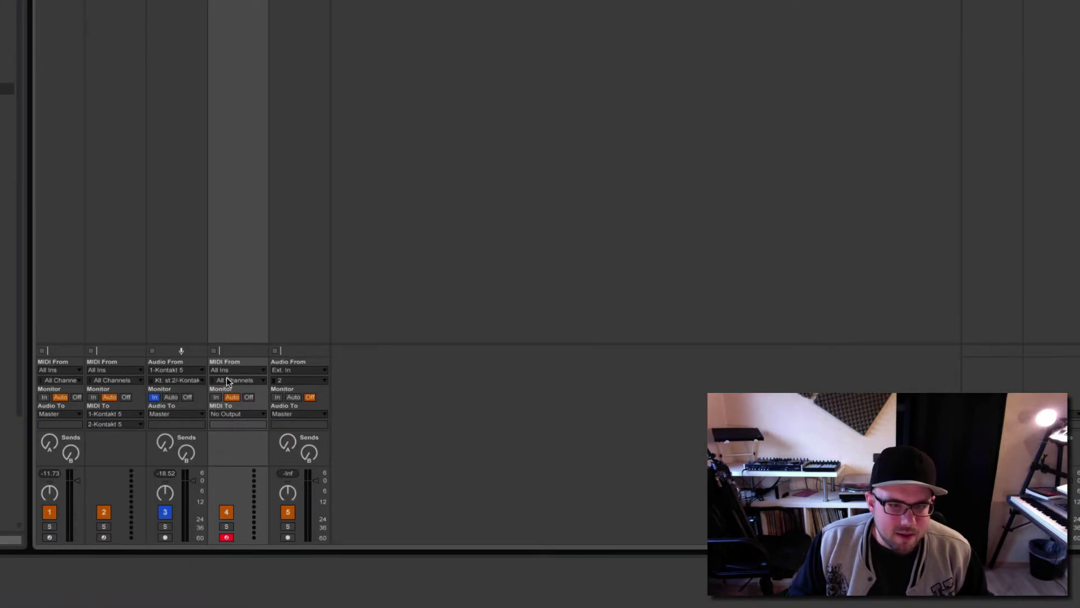
Step: Send track 4's MIDI to 1-Kontakt 5 on channel 3
click(237, 414)
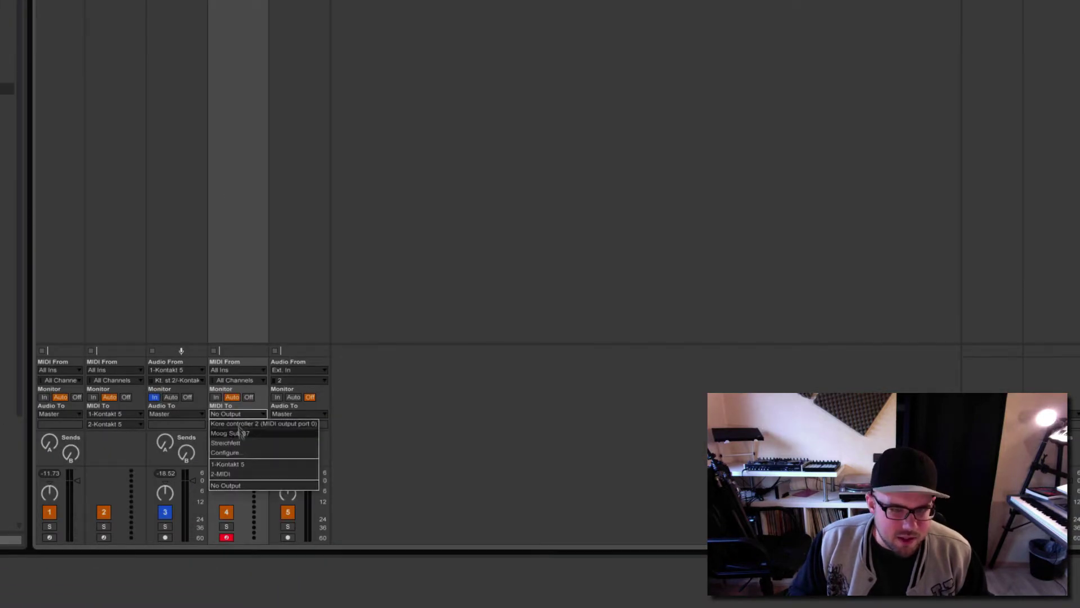
click(247, 465)
click(240, 425)
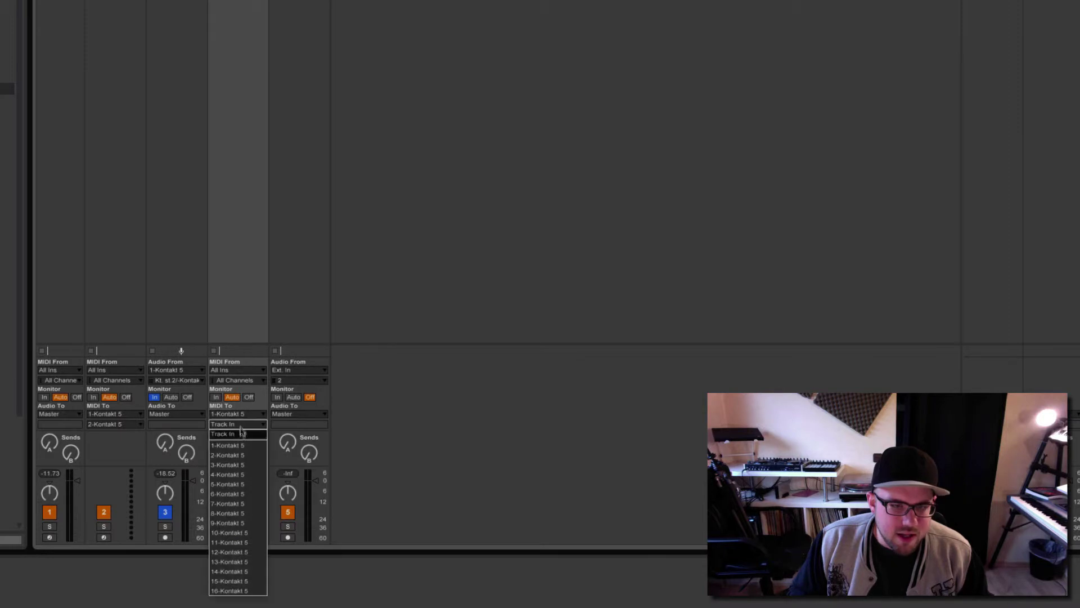
click(239, 461)
Step: Feed track 5 from Kontakt output st.3 with Monitor In, then arm track 4
click(308, 300)
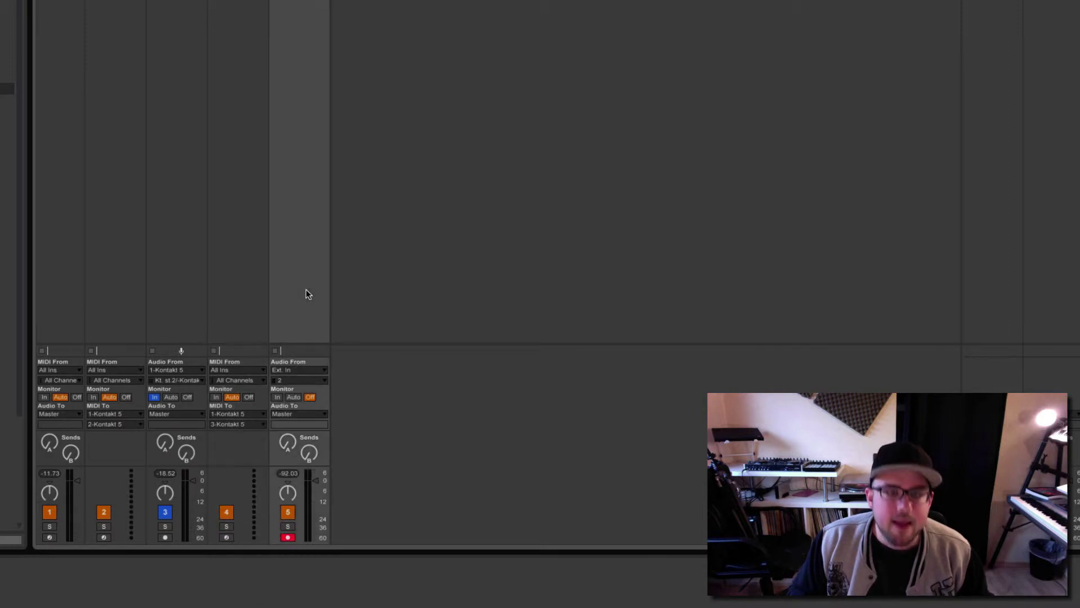
click(293, 370)
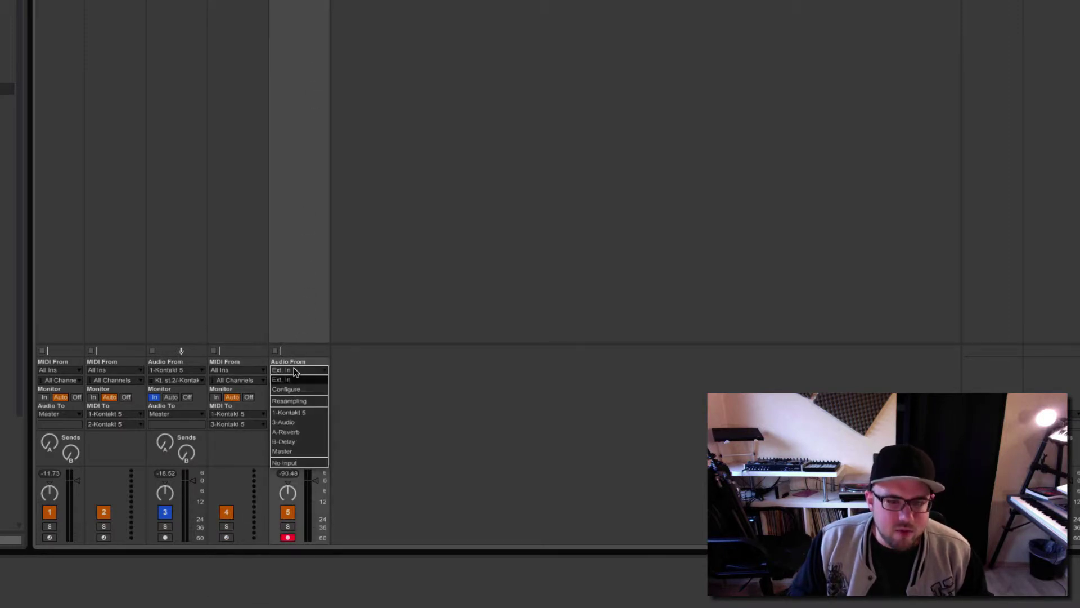
click(296, 413)
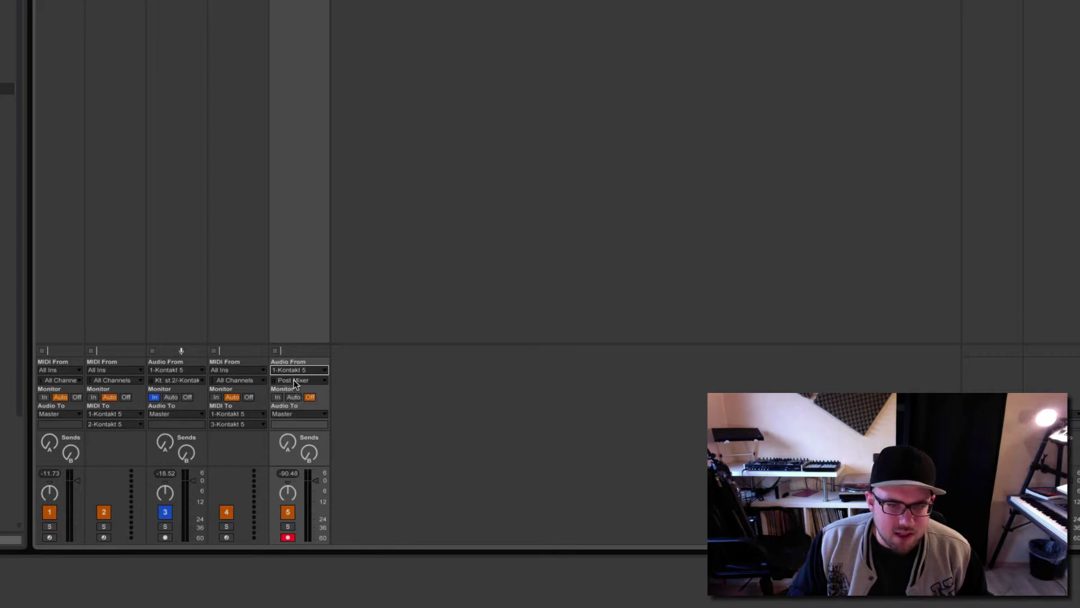
click(296, 380)
click(304, 432)
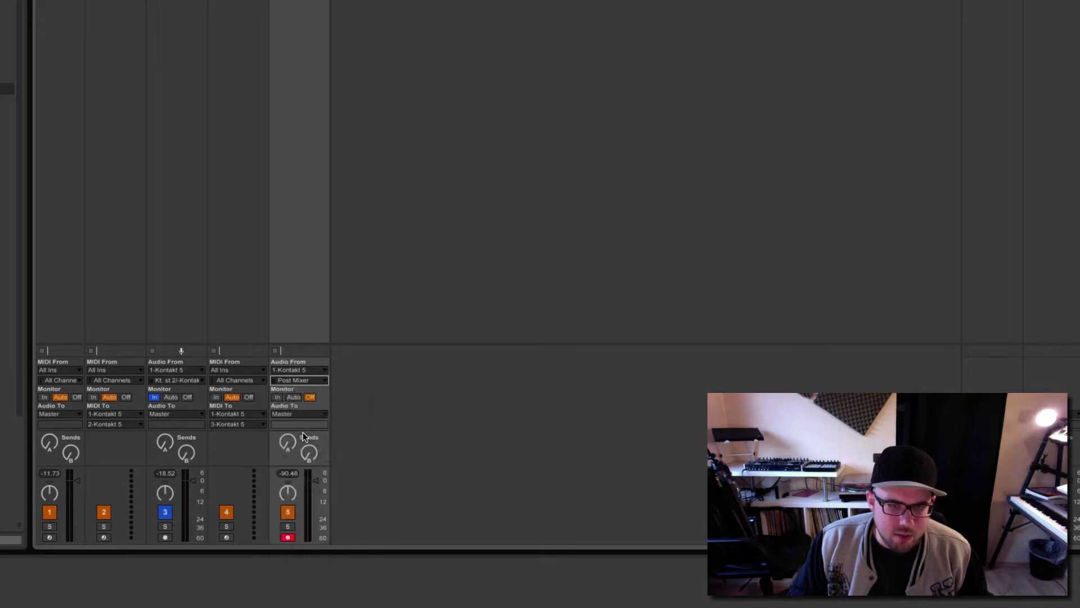
click(279, 397)
click(233, 218)
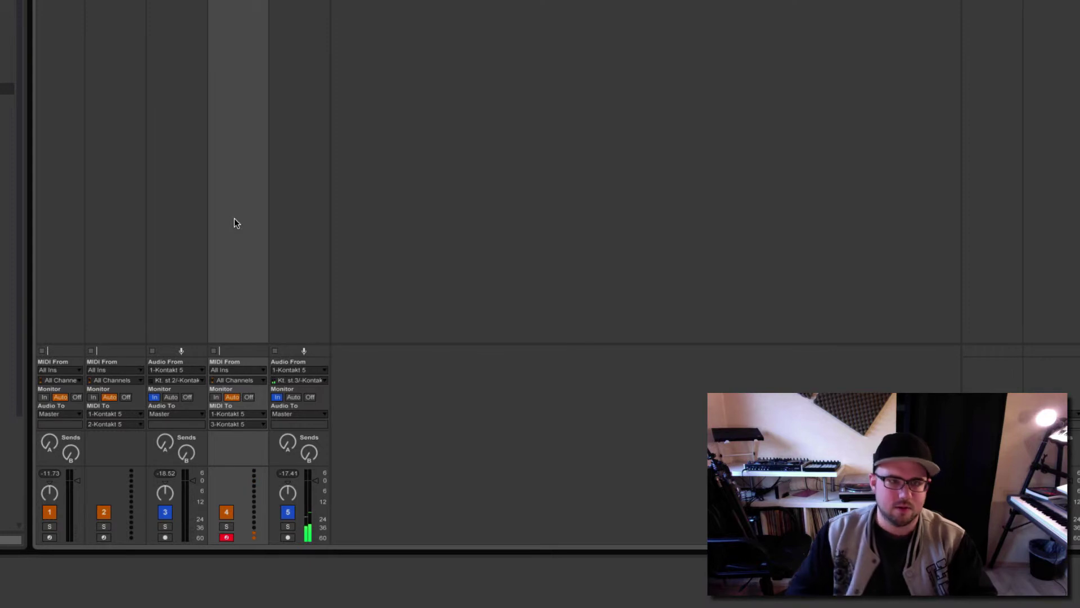
click(68, 55)
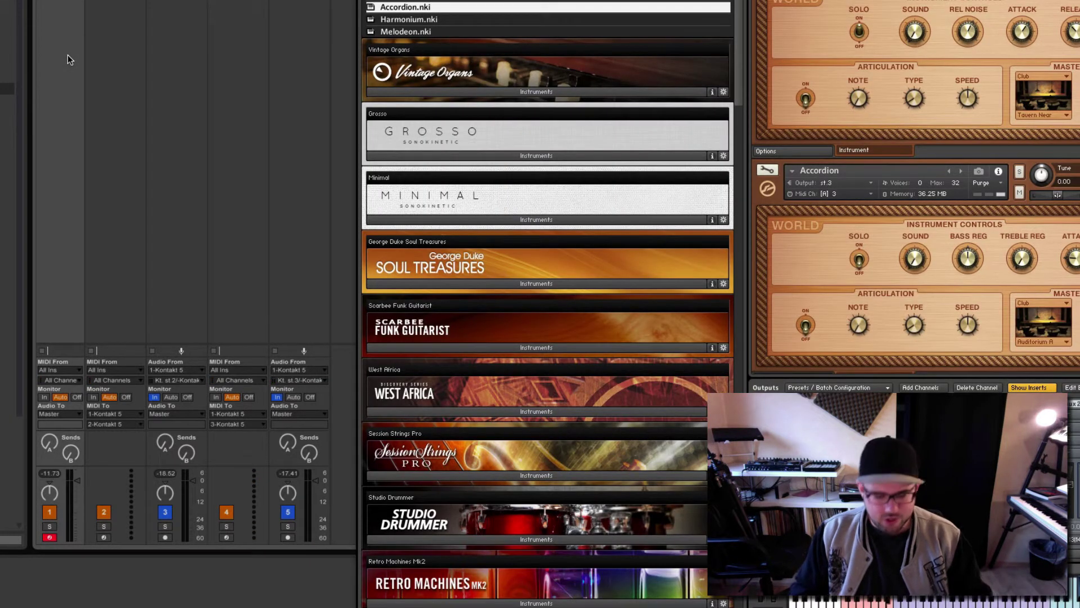
Step: Close the Kontakt window and arm track 4 instead of track 2
click(124, 58)
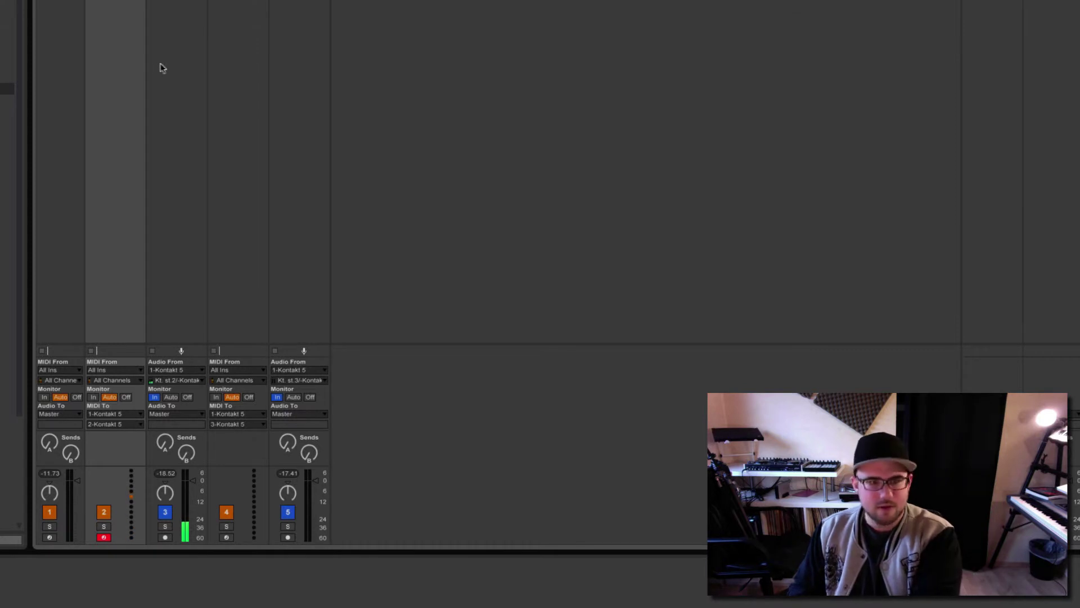
click(249, 85)
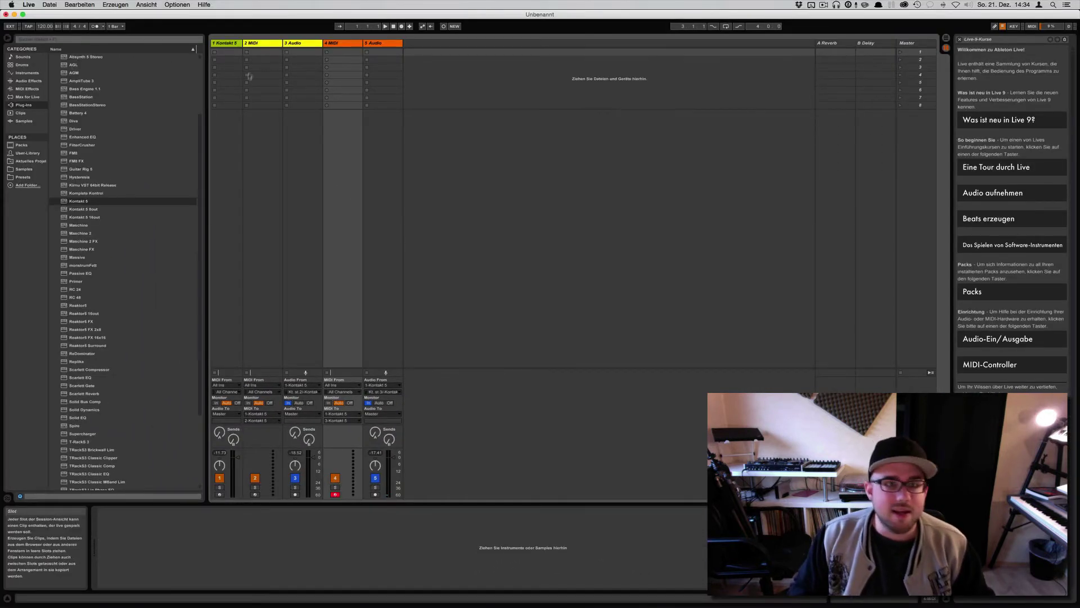
Step: Open track 1's Kontakt, delete its loaded instruments with the header X buttons, and close it
click(224, 138)
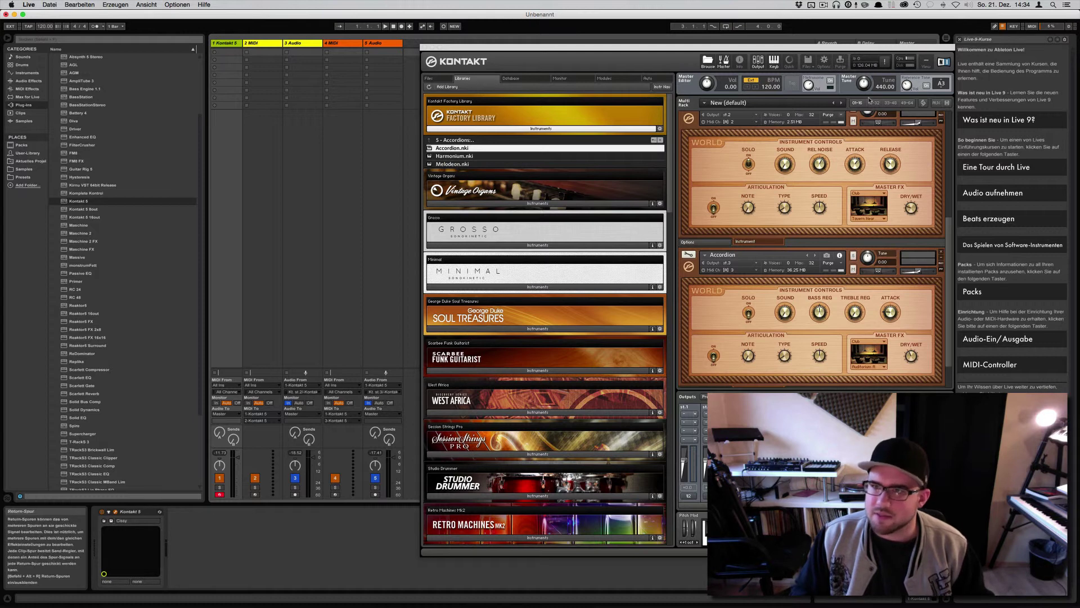
scroll(932, 121, up, 4)
scroll(944, 116, up, 1)
click(943, 116)
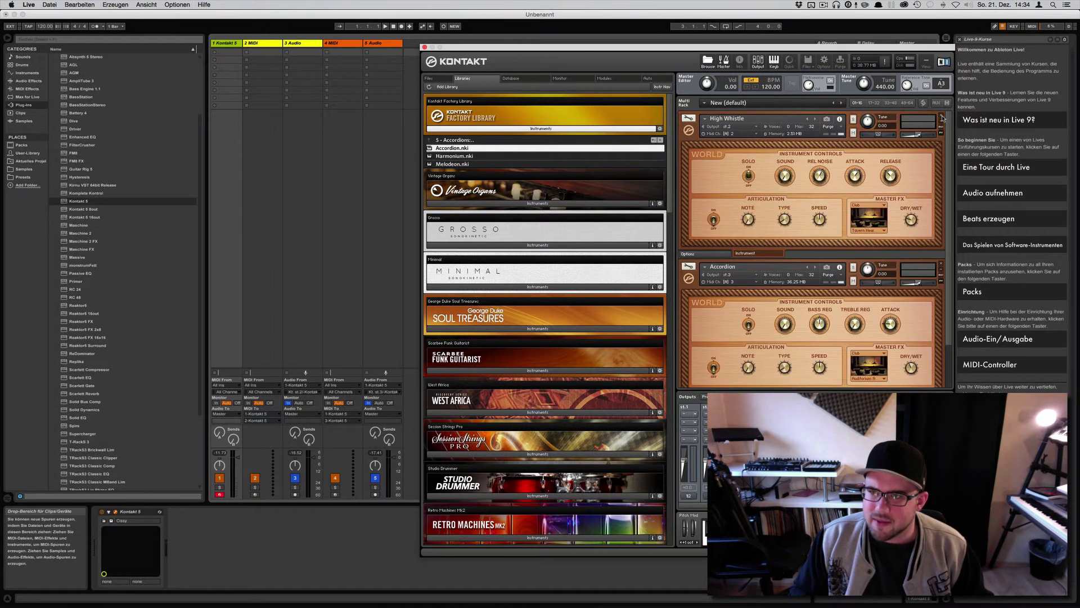
click(943, 116)
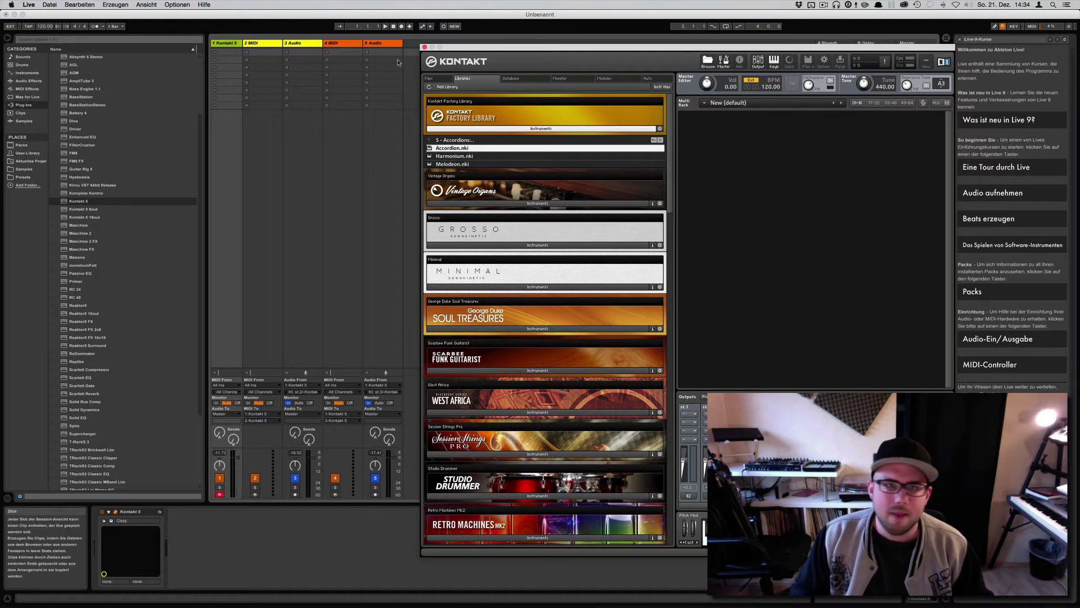
click(424, 48)
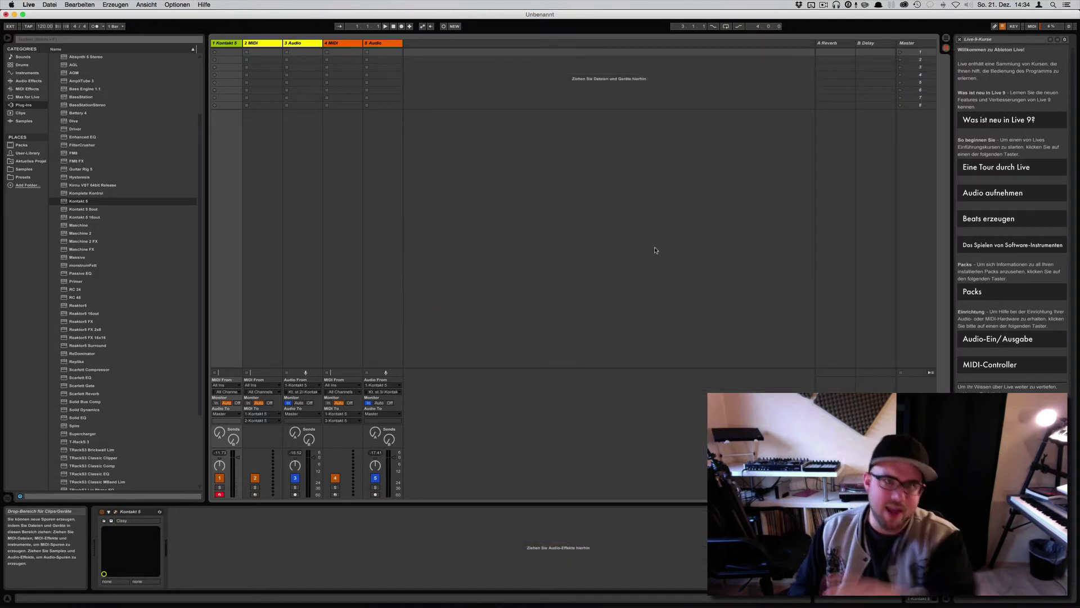
Step: Save tracks 1–5 to Presets as 'Kontakt 5', then start a new set without saving
click(394, 164)
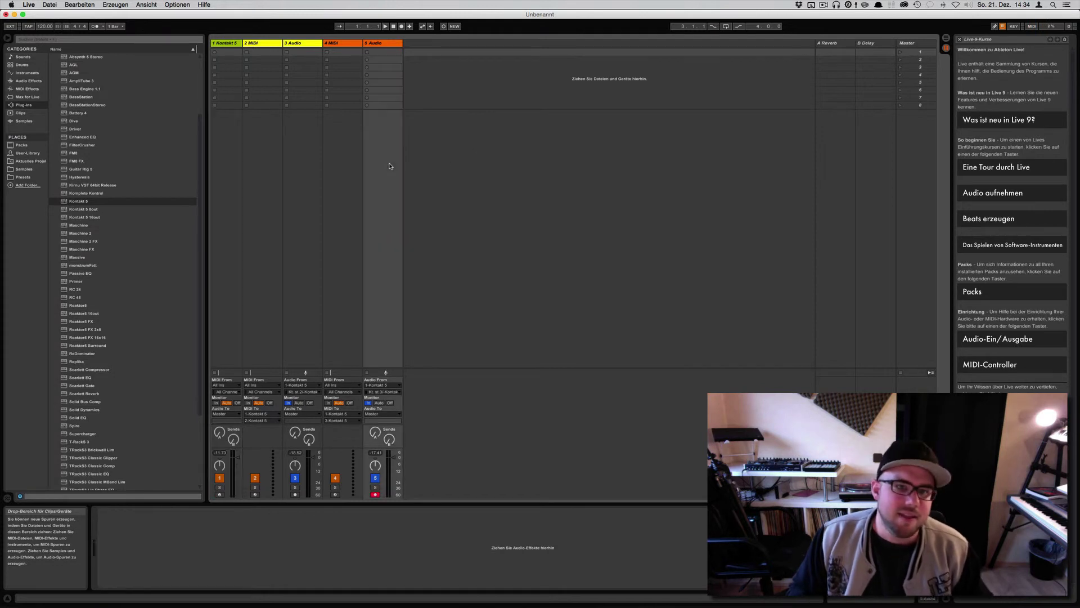
click(234, 135)
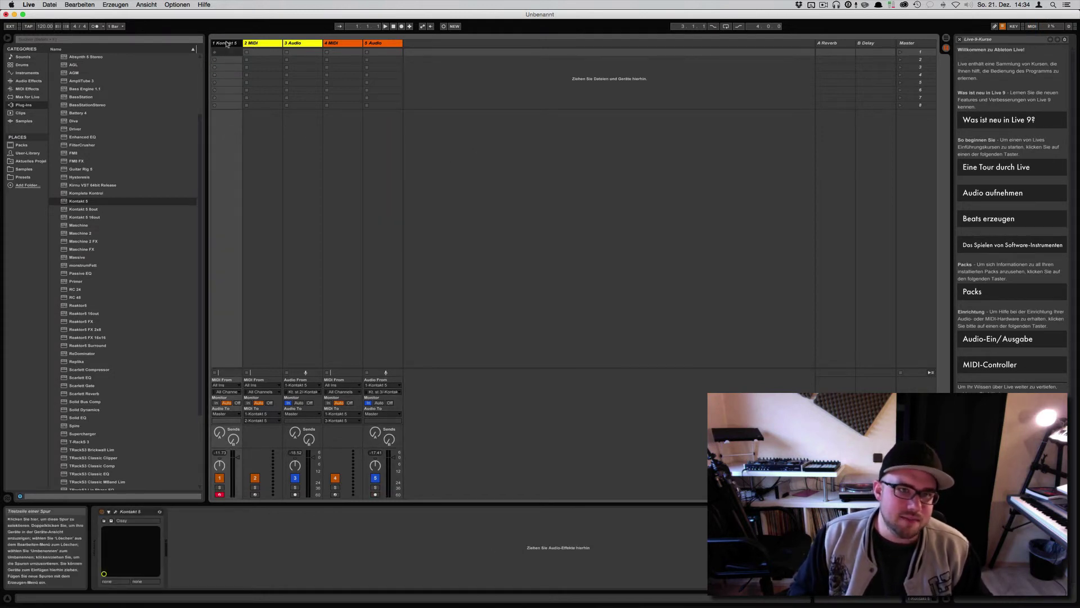
click(376, 44)
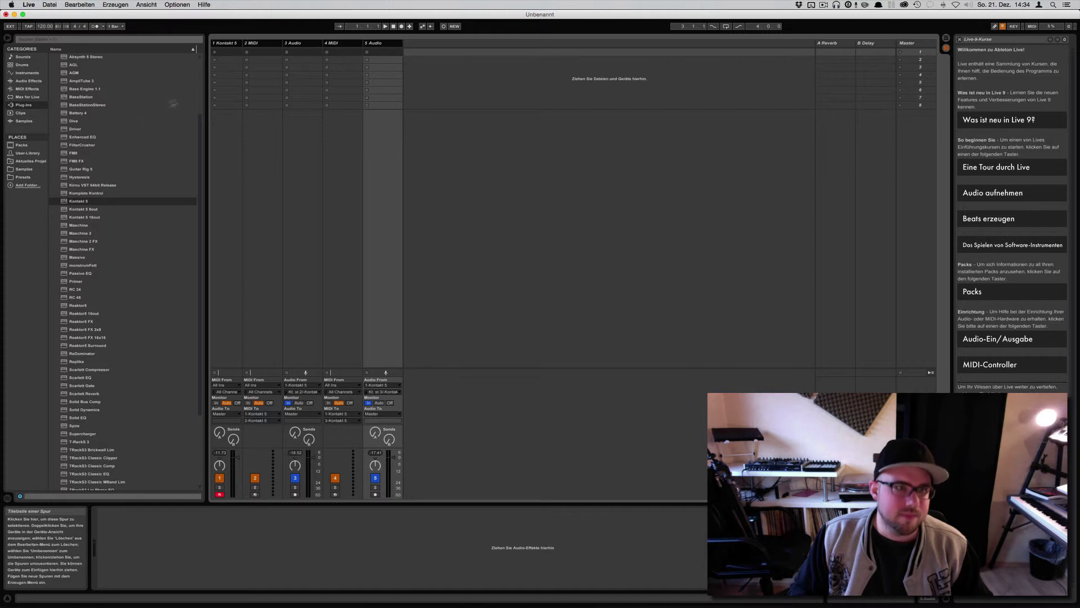
click(23, 176)
click(223, 43)
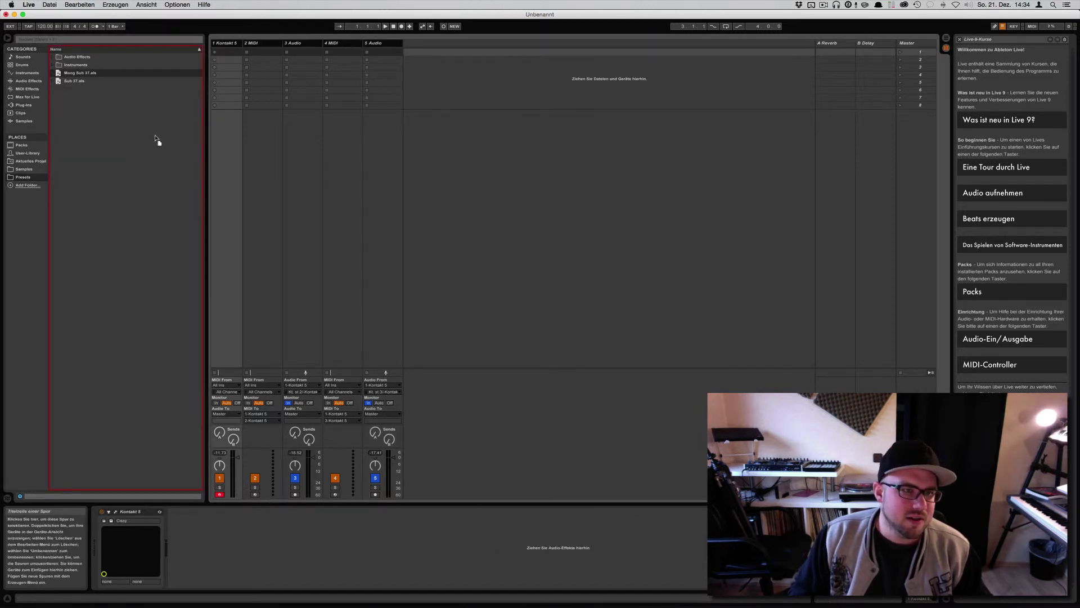
drag(157, 140, 165, 129)
text(s)
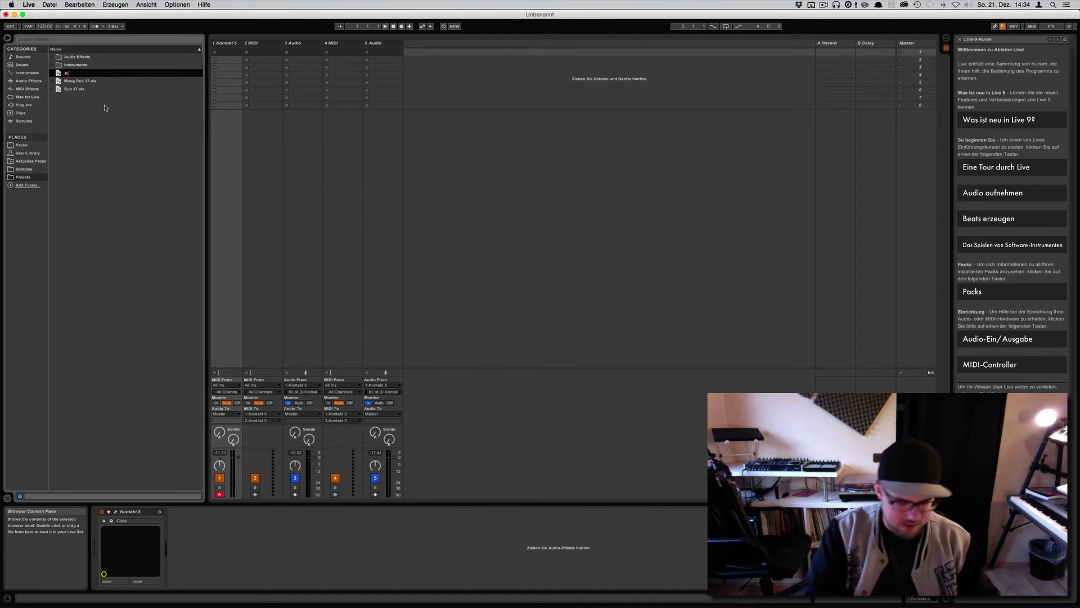
text(takt 5)
key(Return)
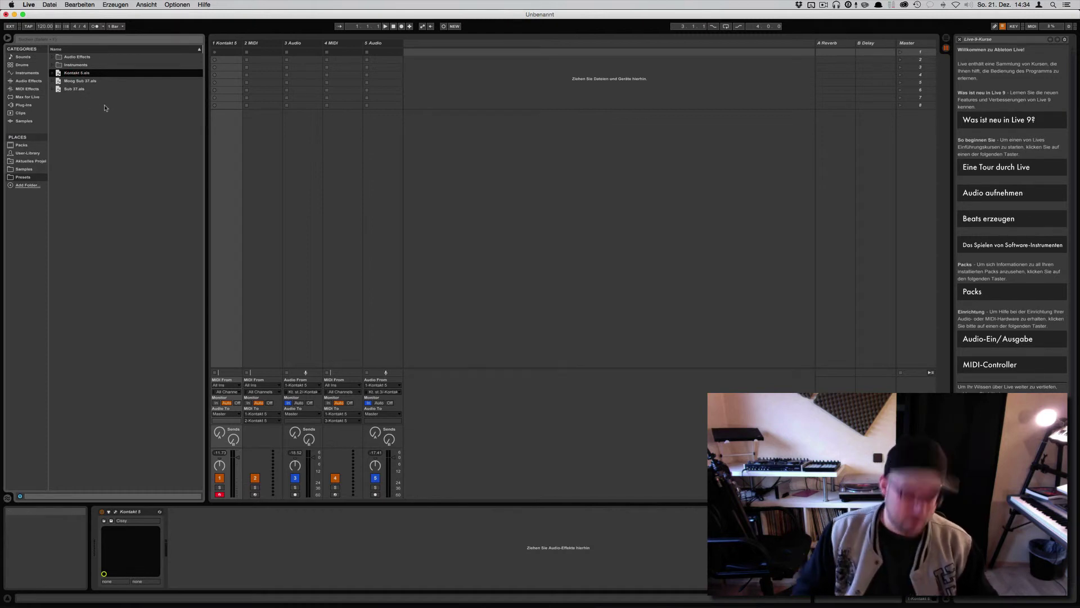
key(super+n)
click(471, 317)
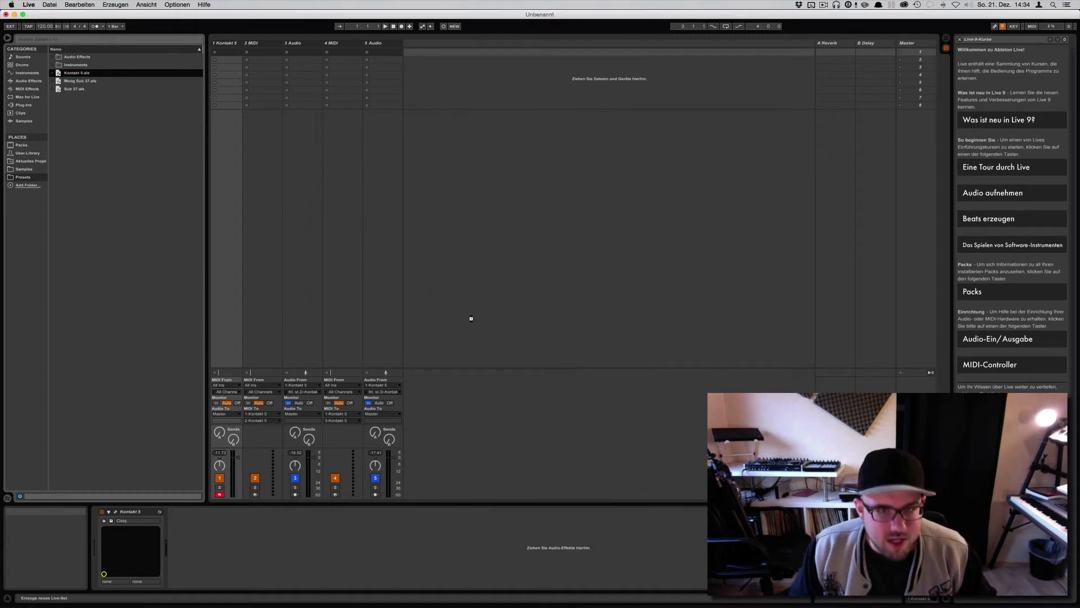
Step: Drag Kontakt 5.als from Presets into the new set and show Kontakt's window
click(79, 74)
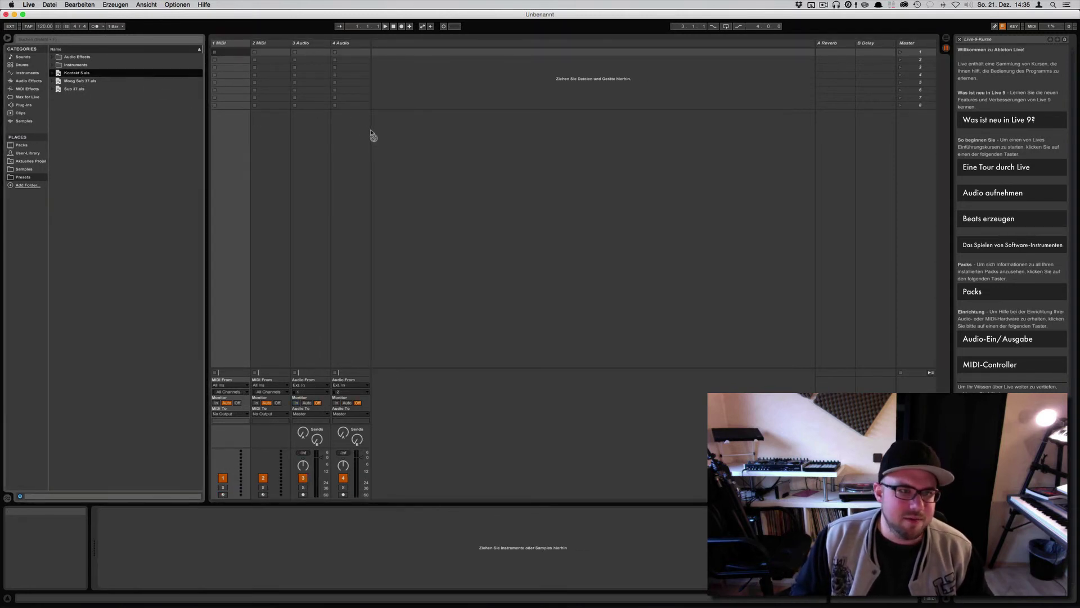
drag(373, 136, 375, 137)
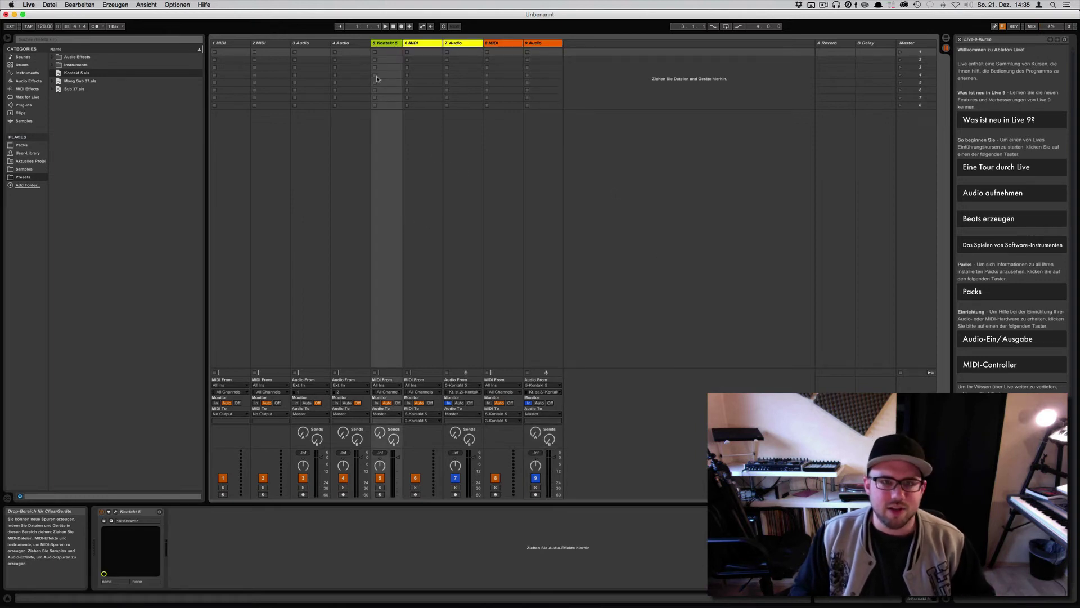
click(115, 513)
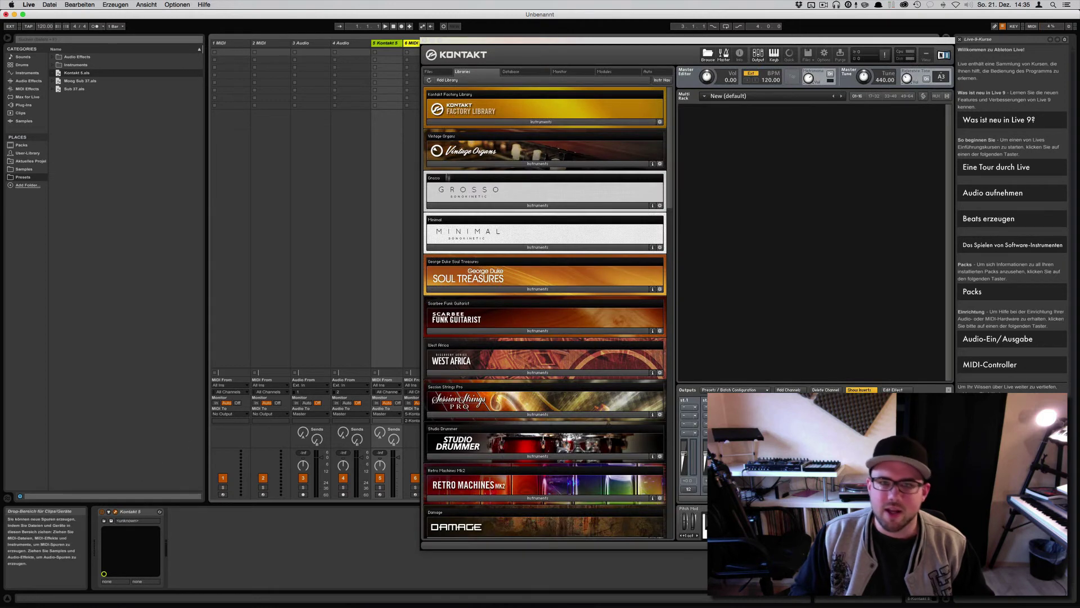
Step: Load Accordion, Harmonium and Melodeon from the Factory Library accordions folder
click(473, 119)
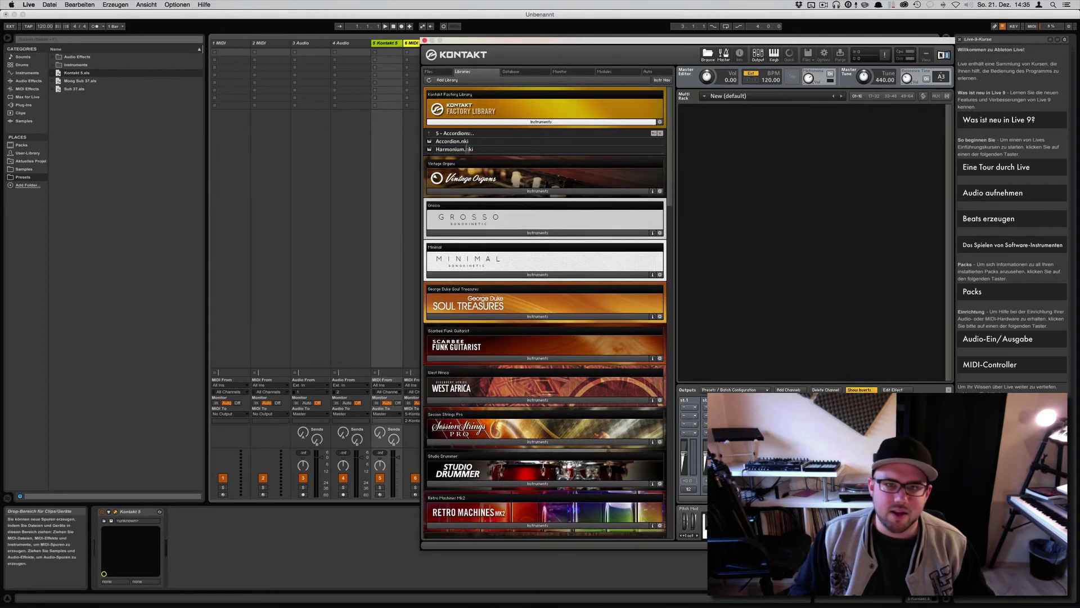
click(464, 148)
double_click(460, 142)
double_click(465, 149)
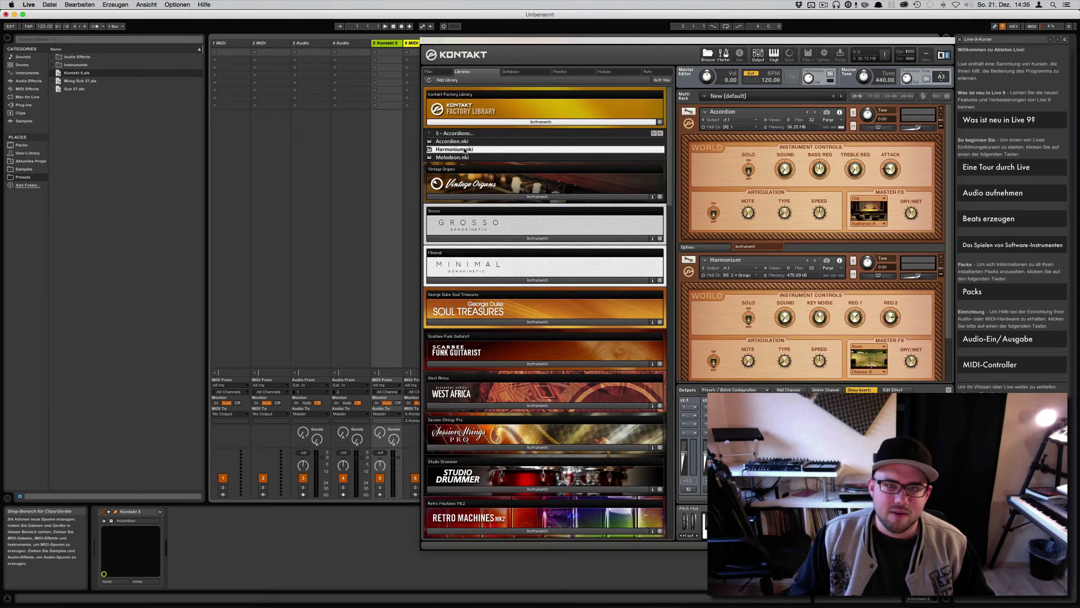
double_click(455, 157)
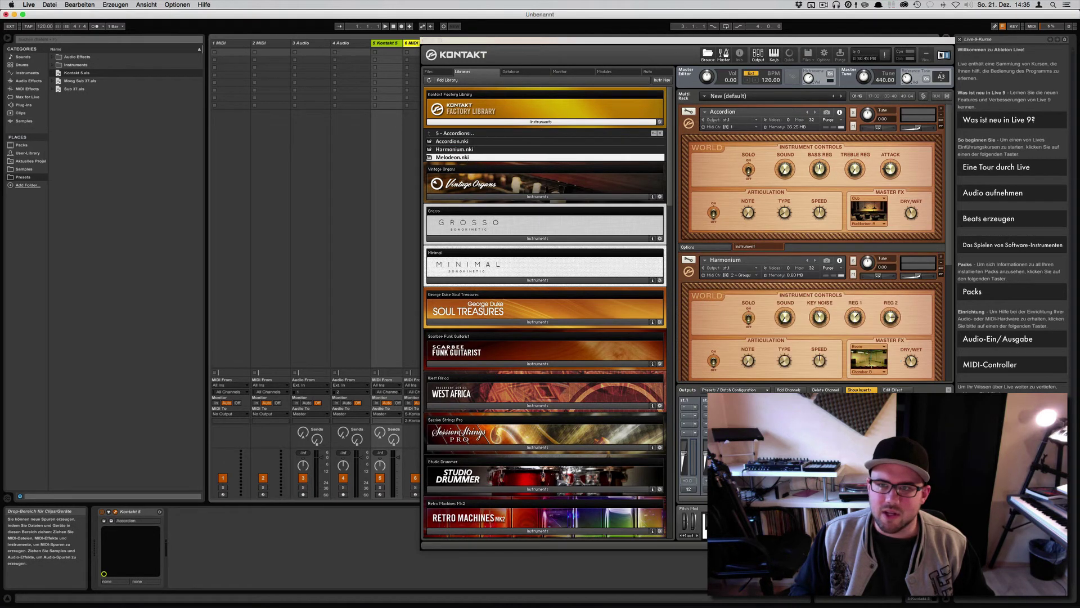
Step: Route Accordion to st.1, Harmonium to st.3, Melodeon to a stereo output, then hide Kontakt
click(738, 120)
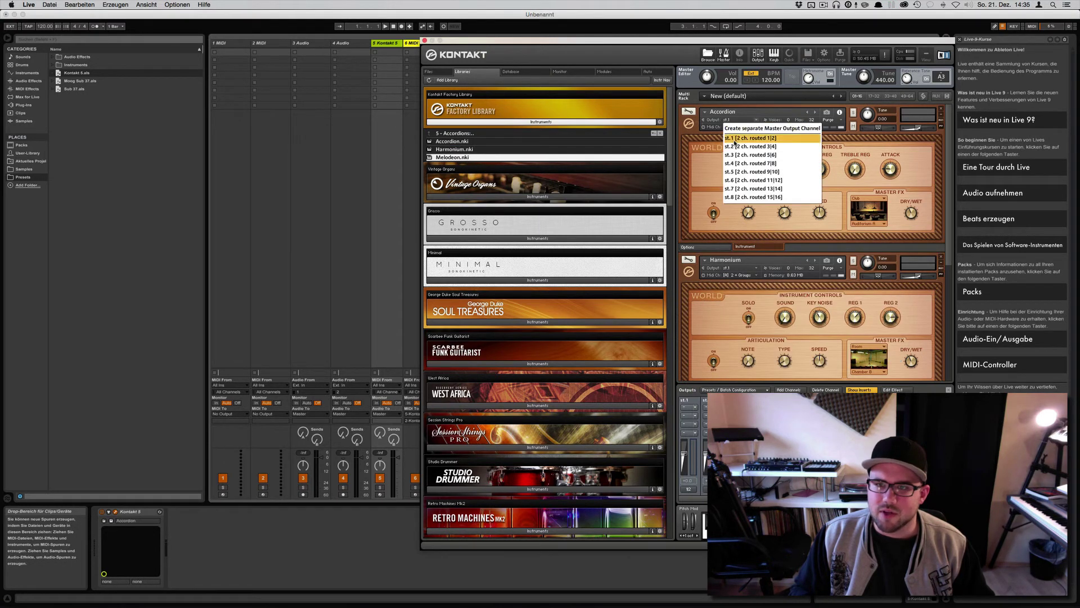
click(737, 199)
click(738, 270)
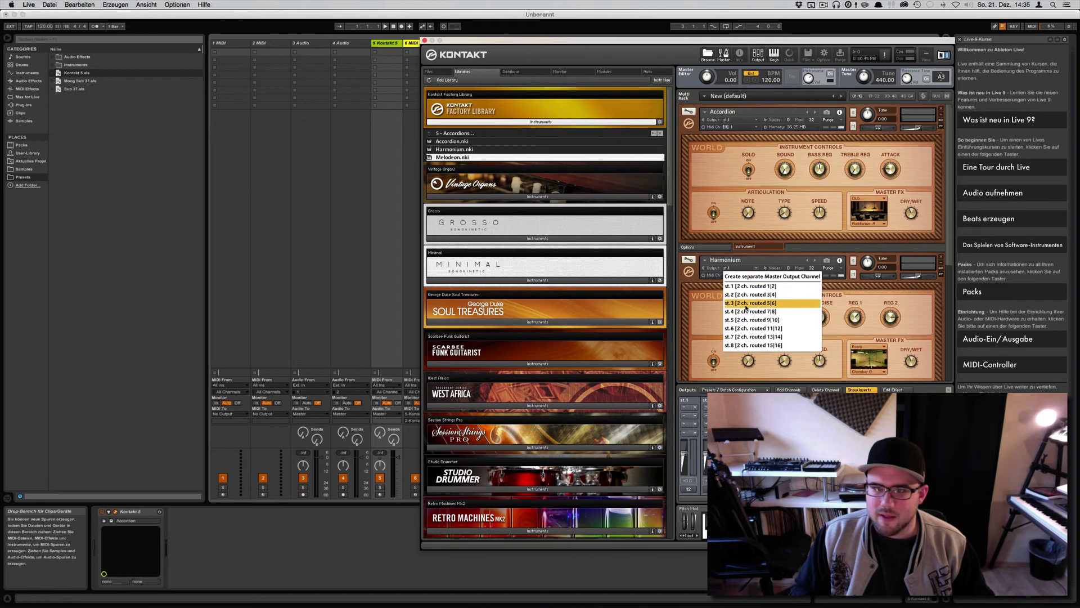
click(746, 306)
scroll(746, 338, down, 3)
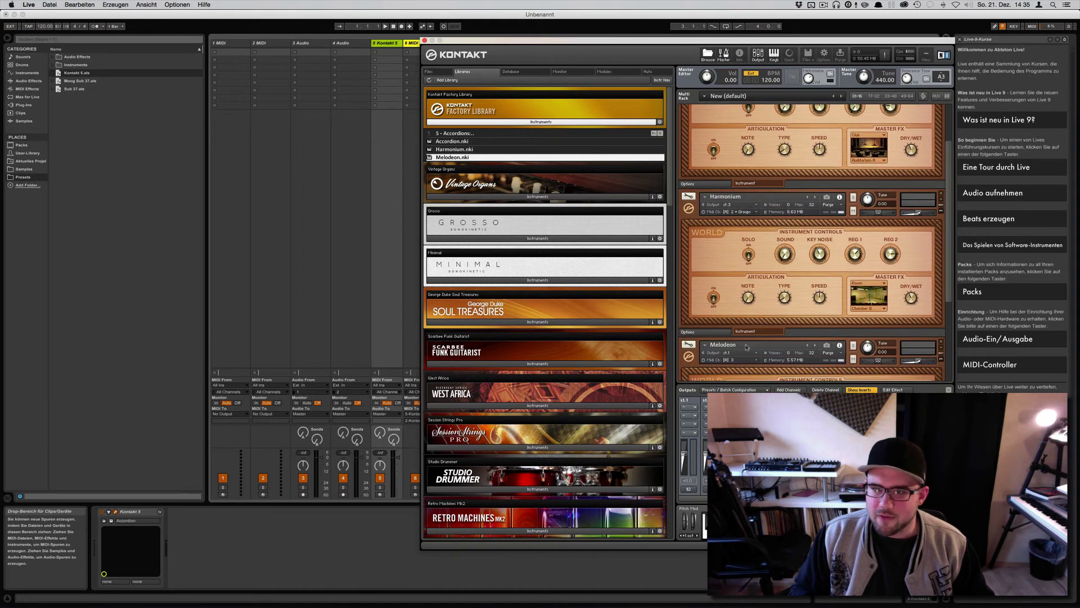
click(737, 357)
click(737, 355)
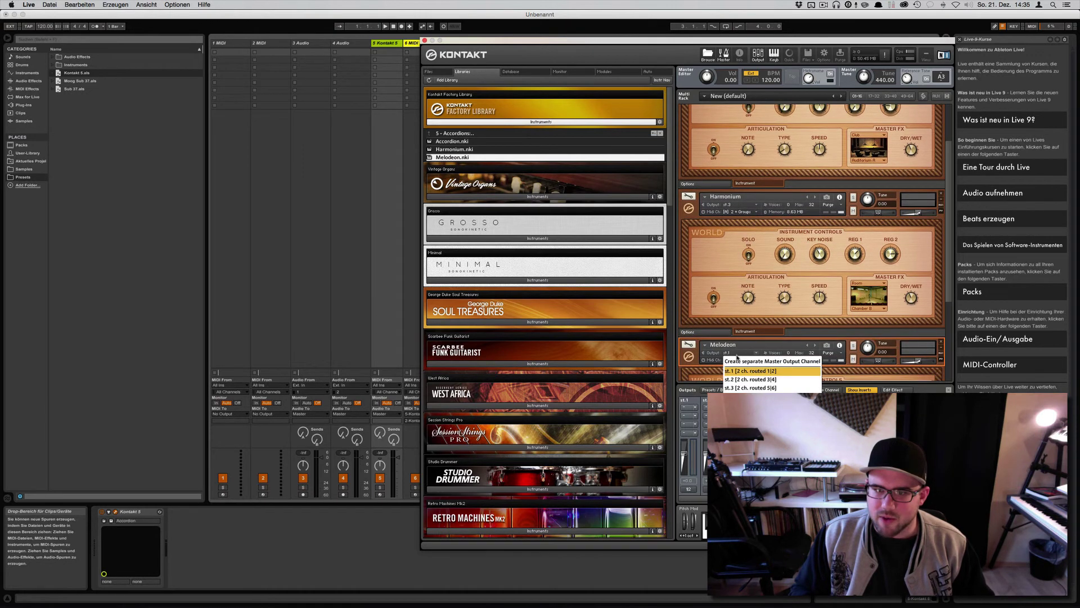
click(743, 387)
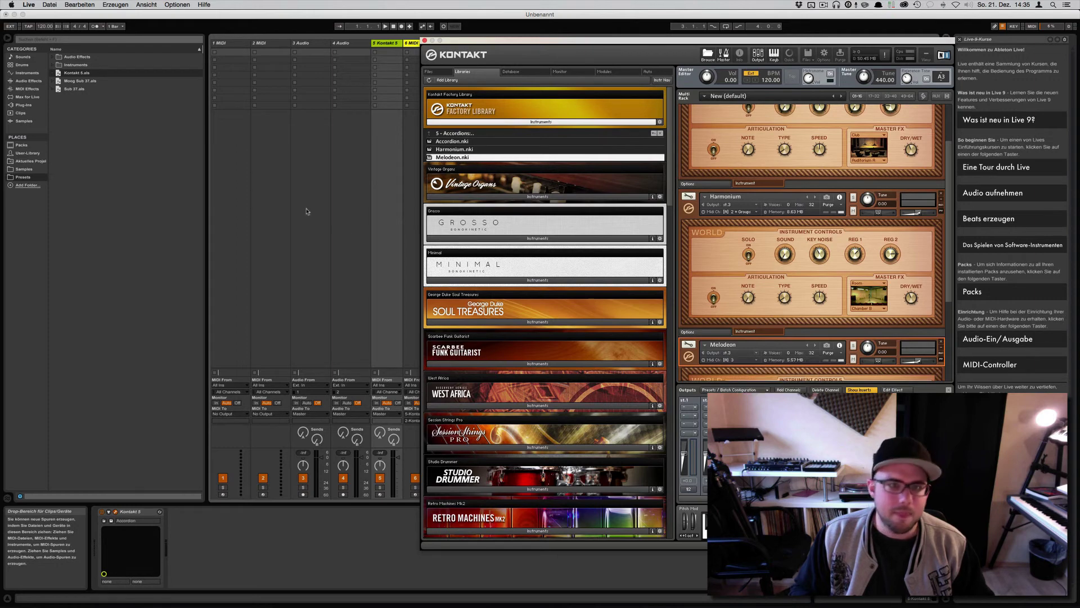
key(ctrl+alt+p)
key(ctrl+alt+p)
key(ctrl+alt+p)
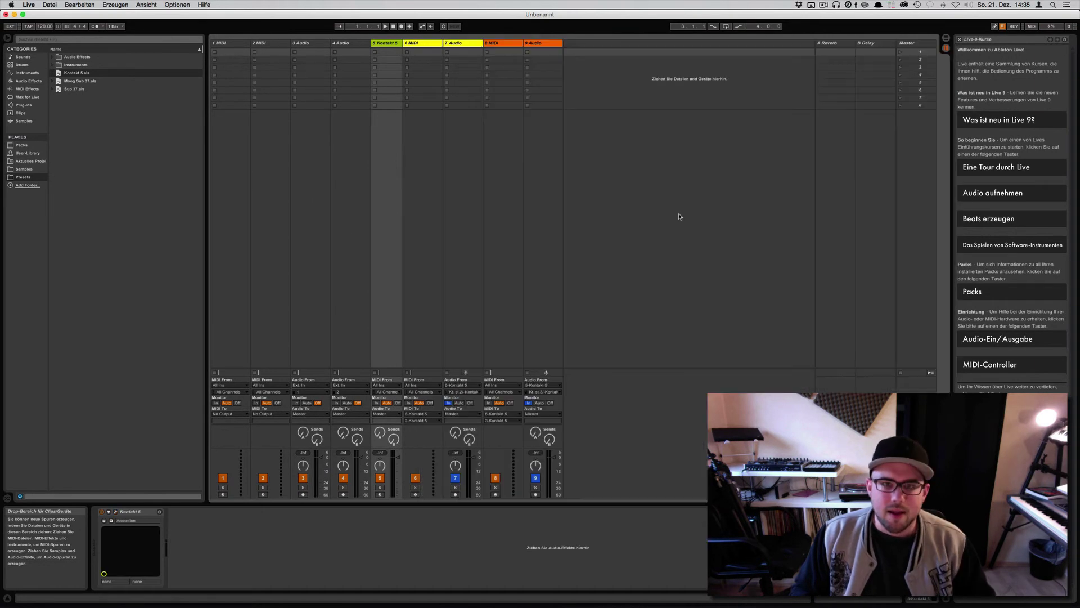